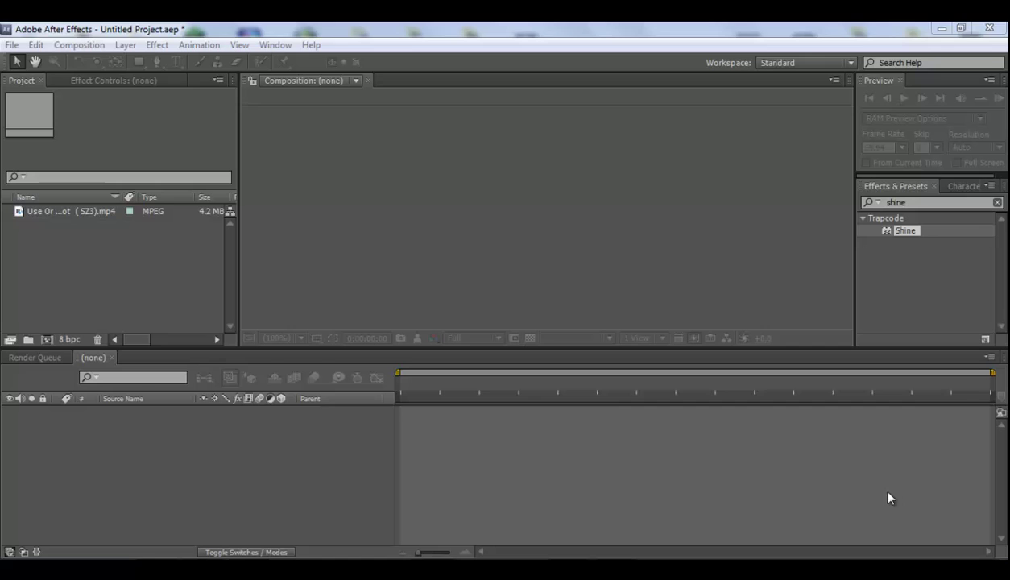
Make a new composition from the imported gameplay clip
click(131, 214)
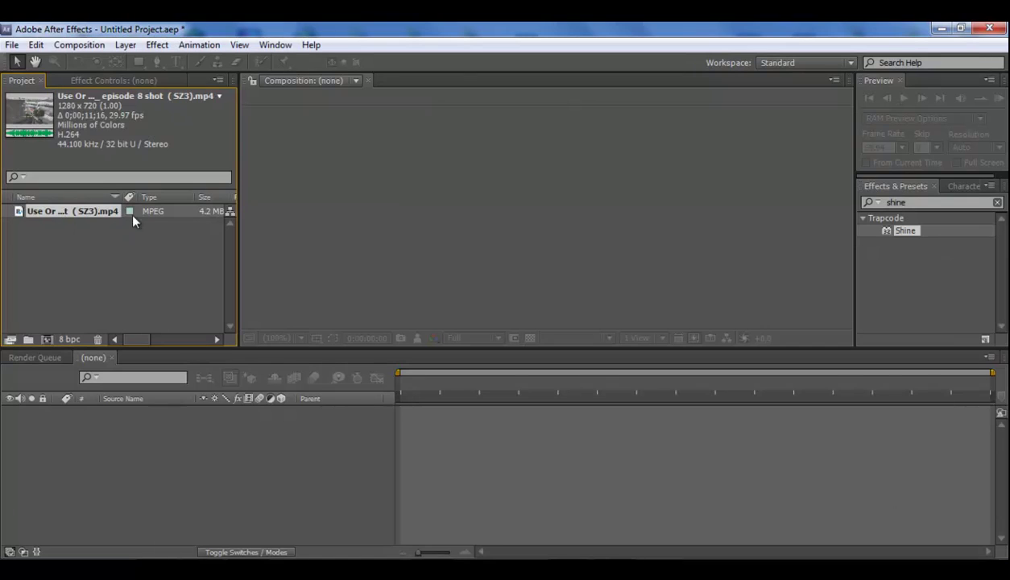
click(72, 229)
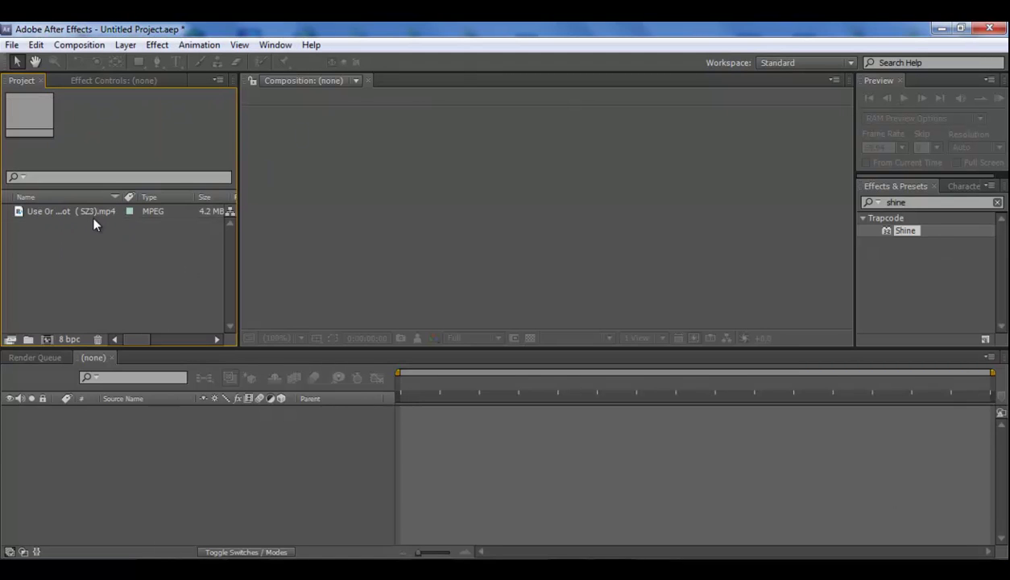
click(93, 212)
click(71, 251)
drag(53, 214, 47, 338)
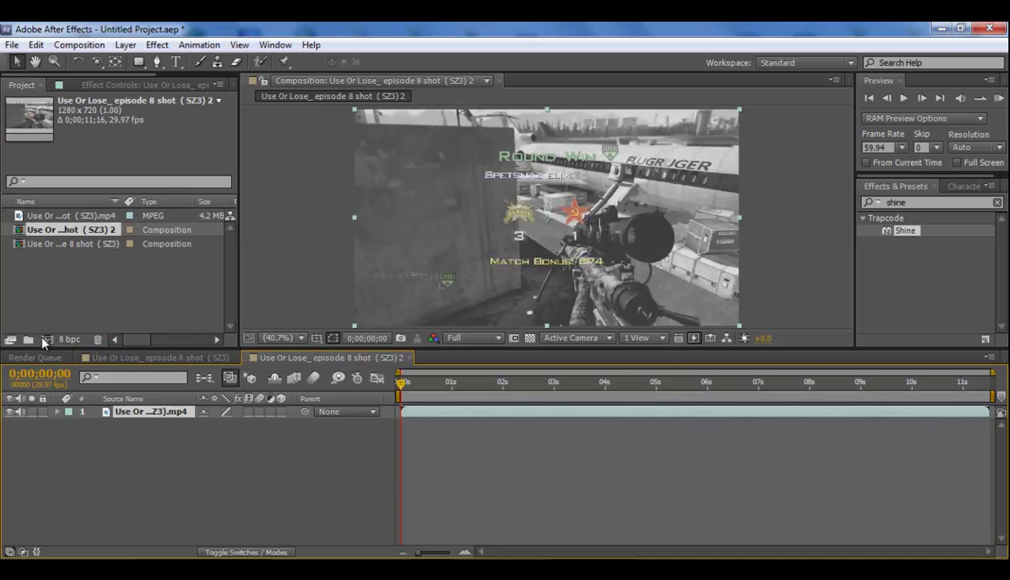
Create an empty composition named MAIN
key(ctrl+n)
text(MAIN)
key(Return)
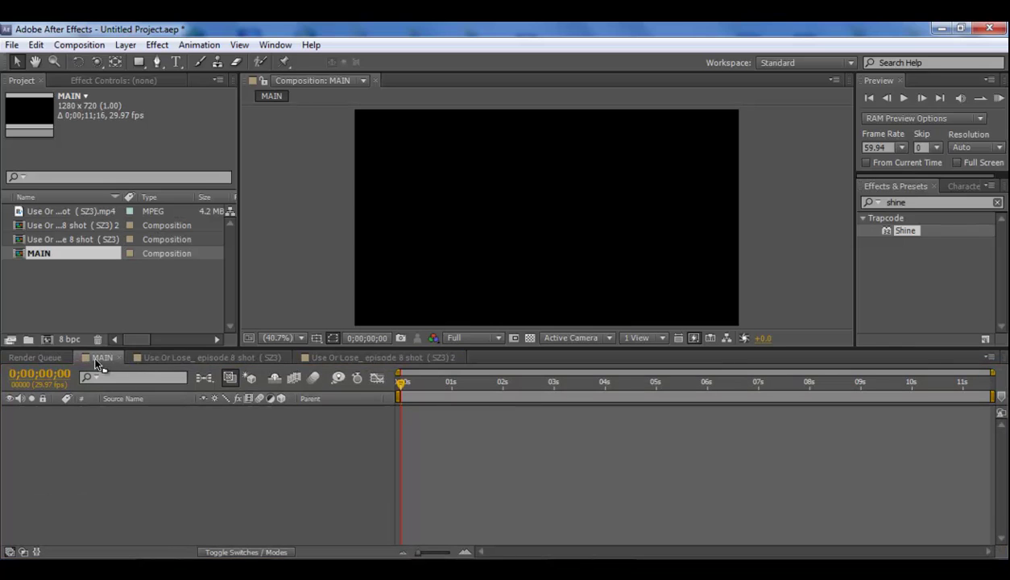
Rename the '(SZ3) 2' composition so its name ends in 'MASK'
click(321, 356)
click(240, 358)
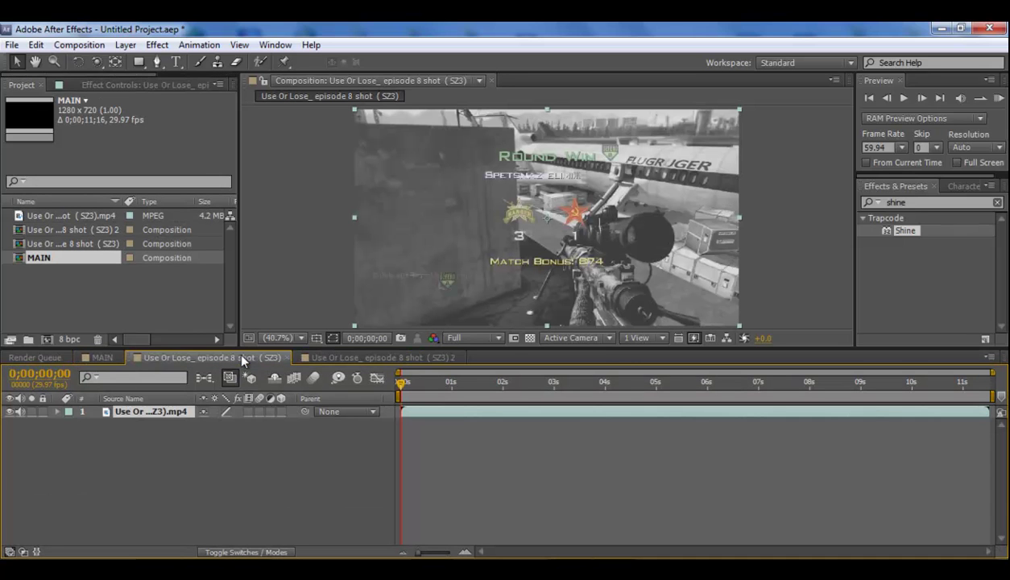
click(329, 359)
right_click(311, 358)
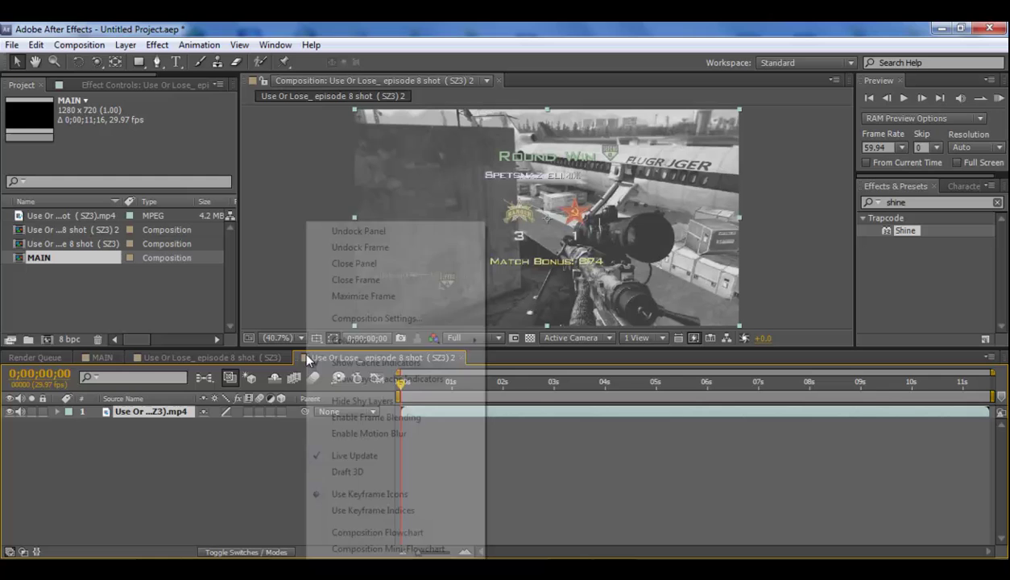
click(377, 319)
click(583, 156)
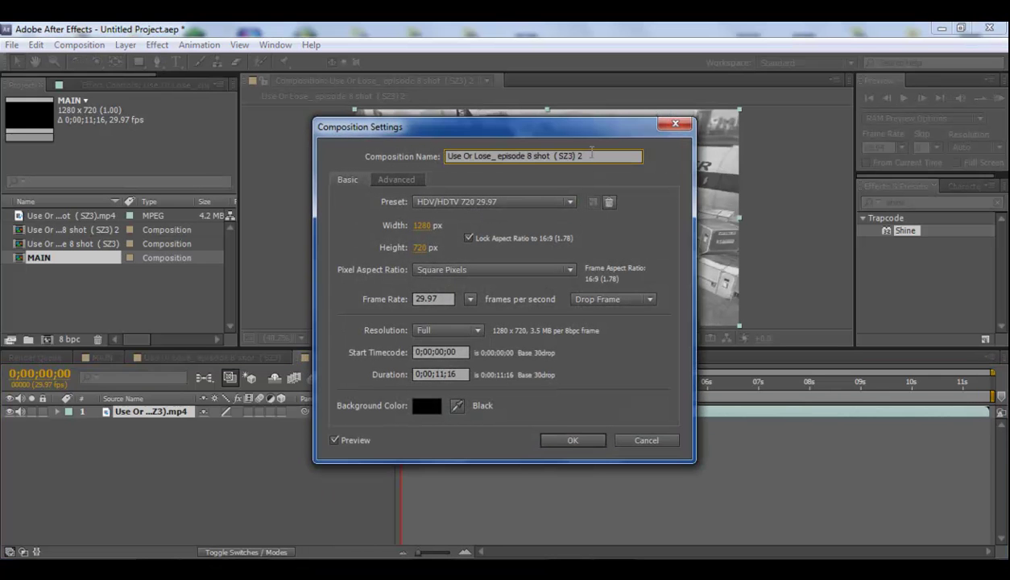
drag(583, 157, 553, 156)
text(MASK)
key(Return)
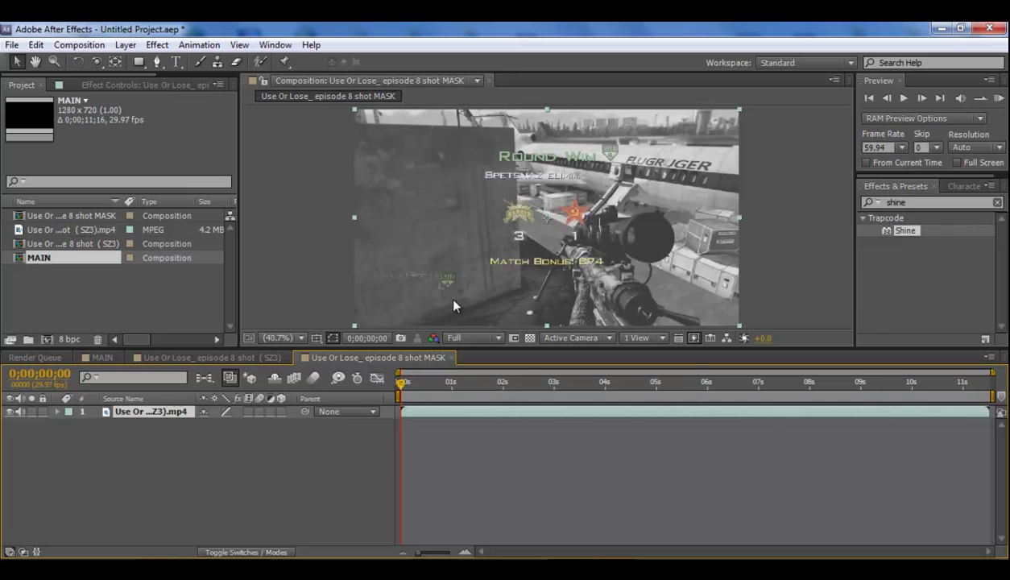
In the episode 8 shot (SZ3) comp, trim the clip to start at 0;00;04;21 and slide it to 0s
click(245, 359)
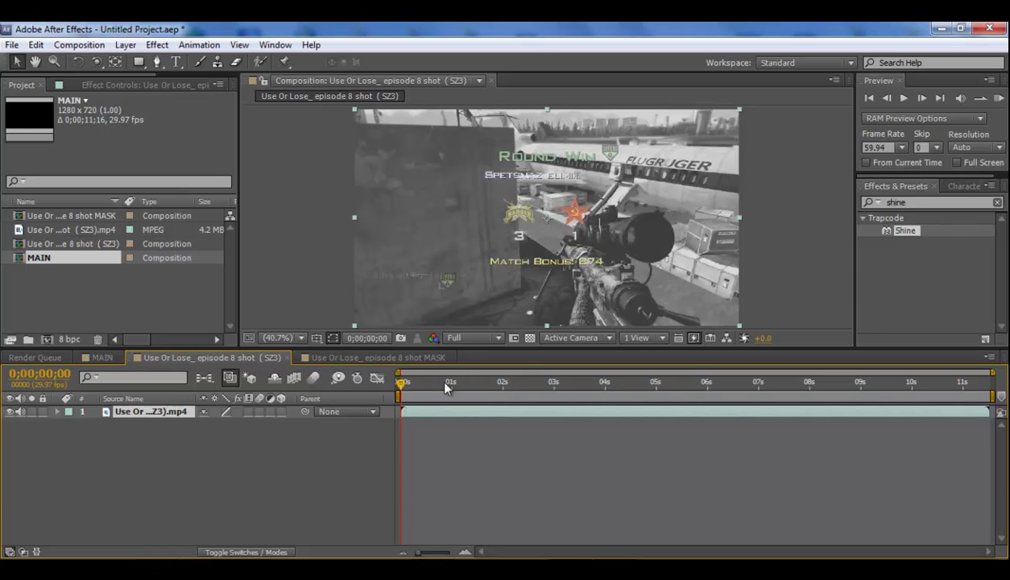
drag(435, 381, 642, 385)
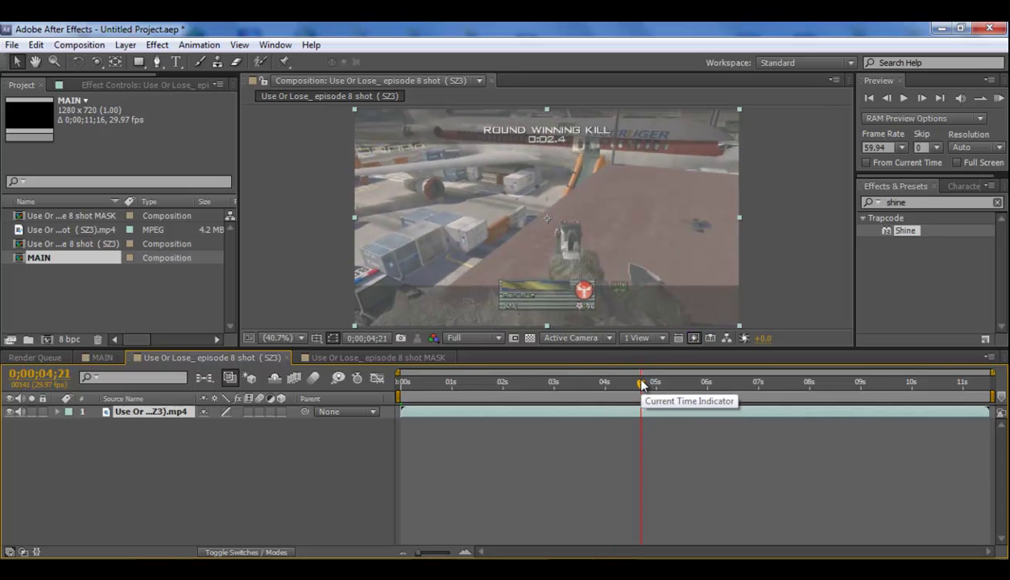
key(alt+bracketleft)
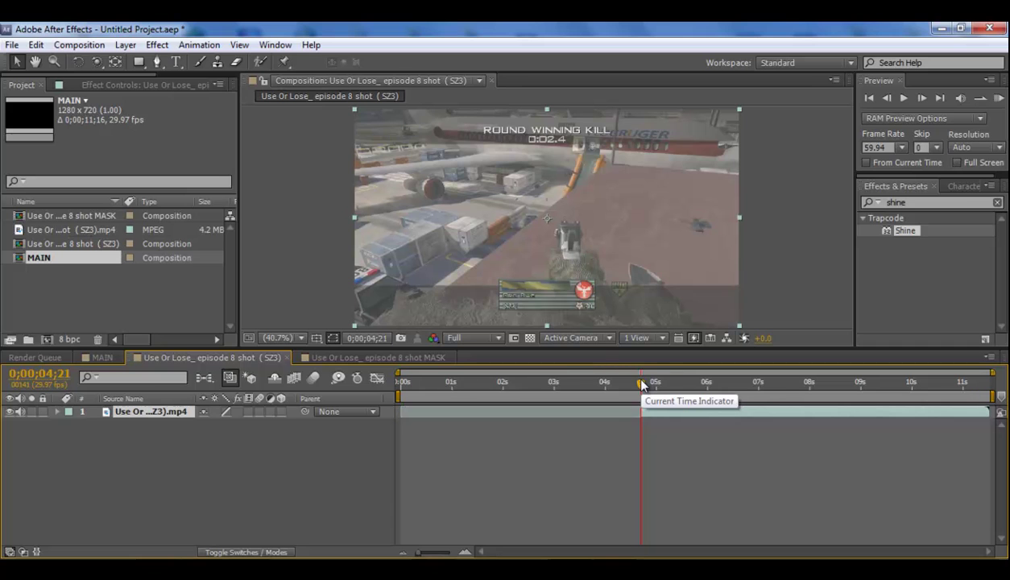
drag(652, 413, 424, 418)
key(Home)
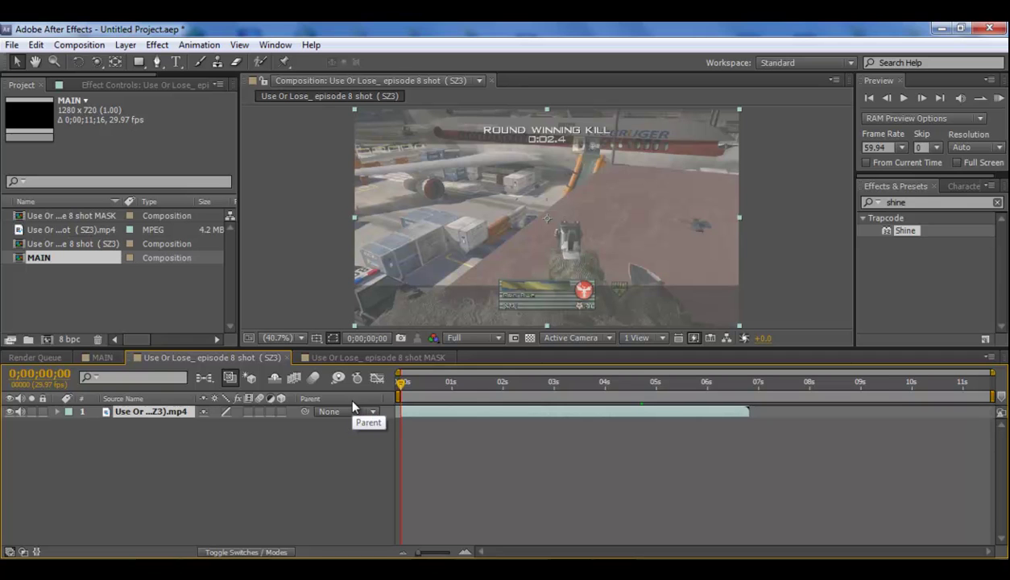
Freeze the MASK composition's clip on frame 0;00;04;21 and check the frozen frame
click(347, 360)
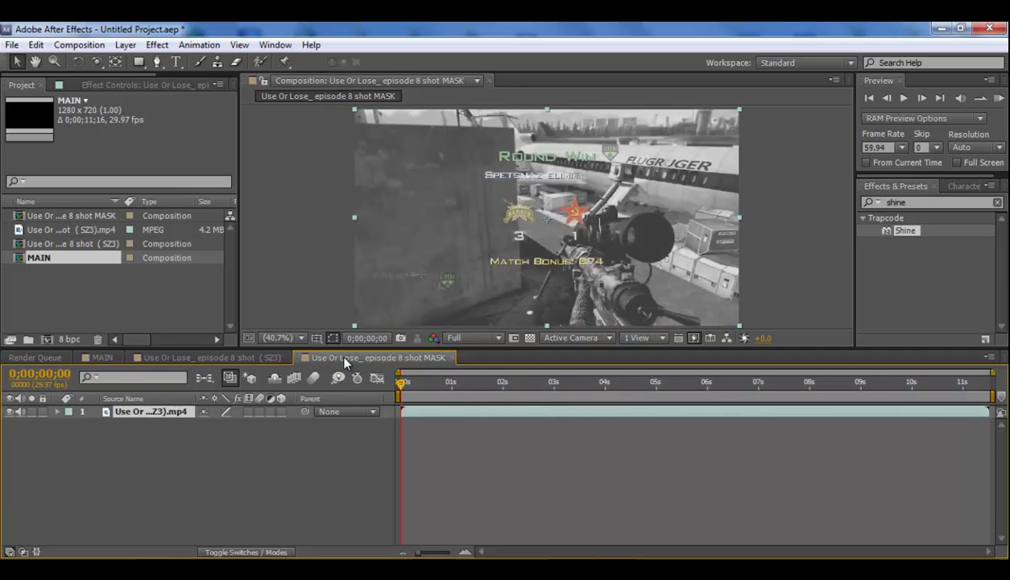
drag(524, 379, 644, 415)
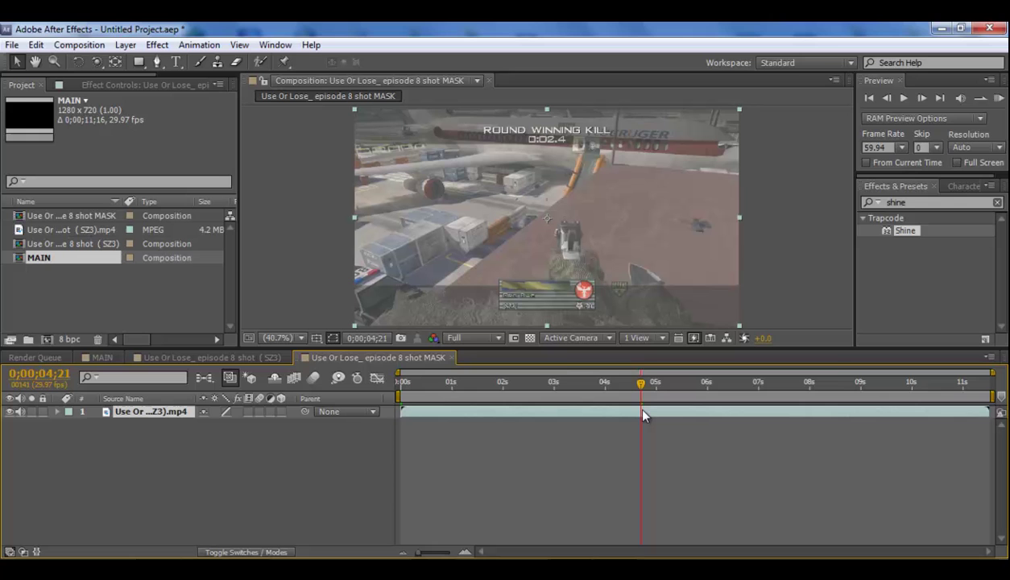
right_click(643, 413)
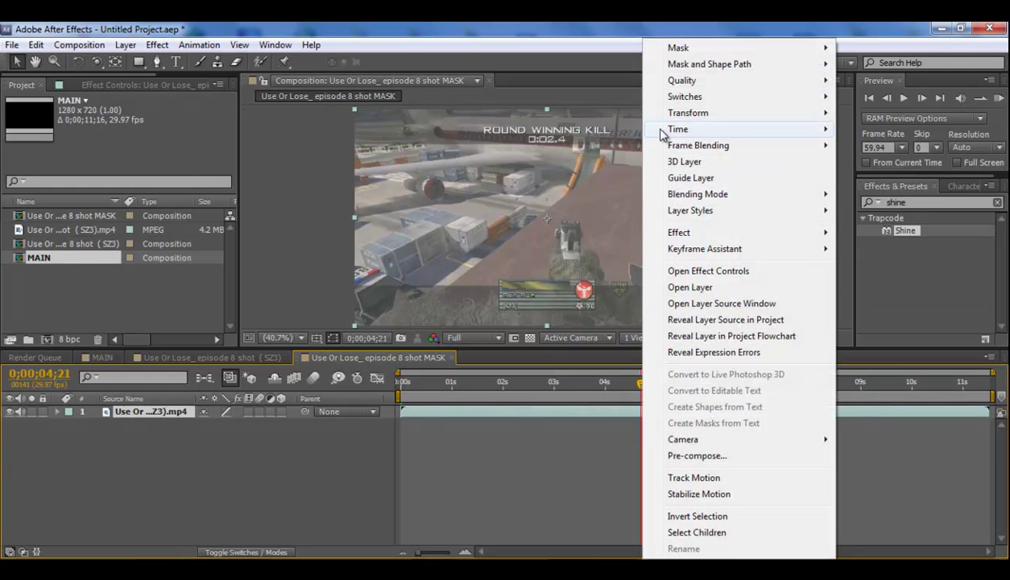
mouse_move(669, 129)
click(544, 175)
drag(604, 384, 644, 439)
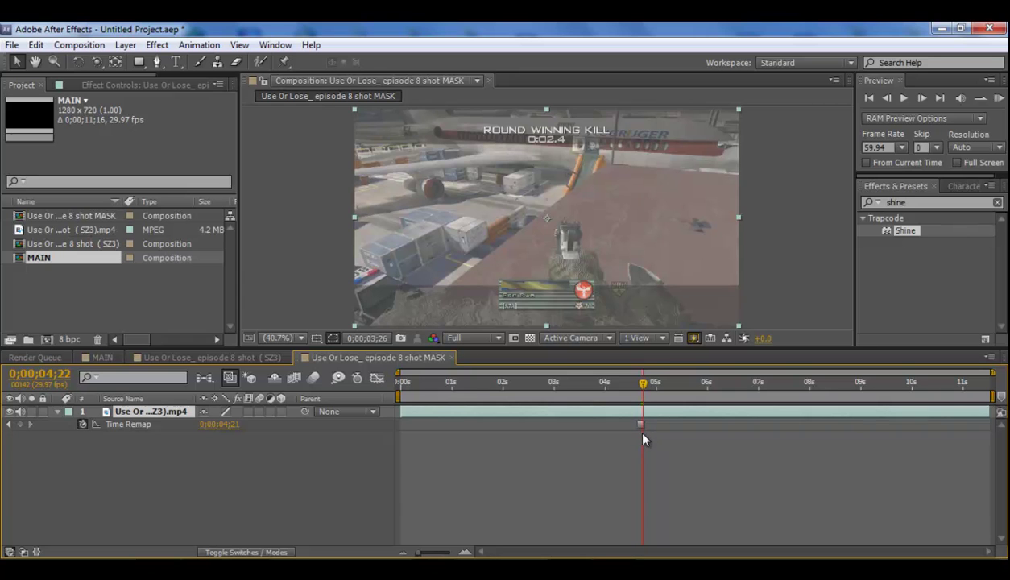
click(640, 386)
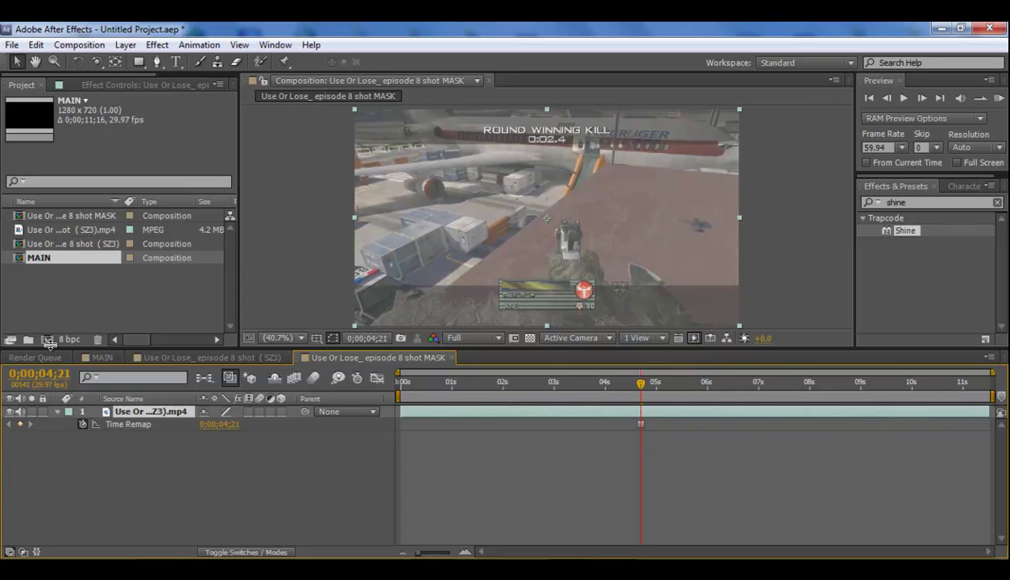
Add the episode 8 shot (SZ3) comp as a layer in MAIN and move the time to 0;00;02;00
click(101, 357)
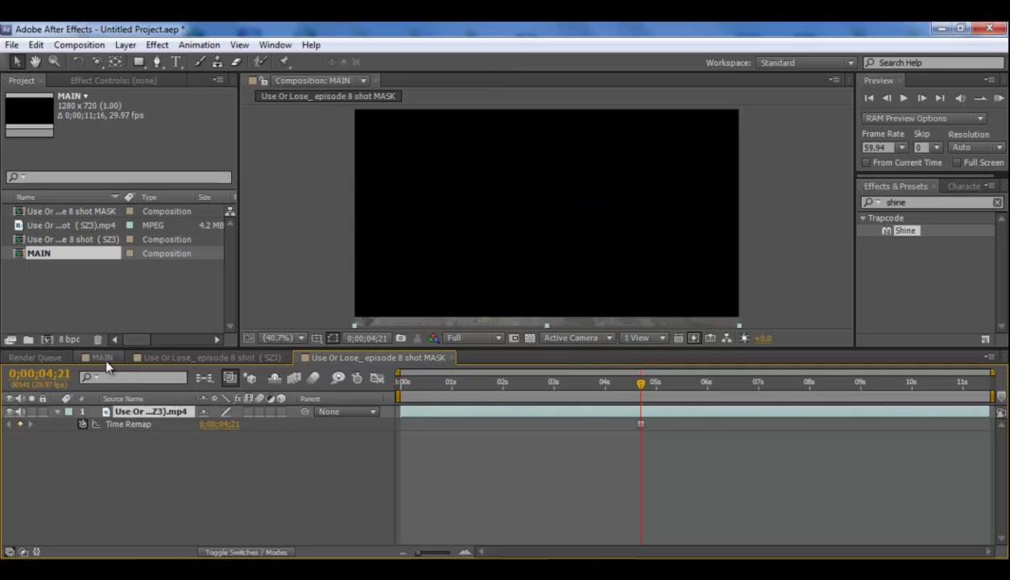
click(108, 307)
drag(97, 239, 216, 413)
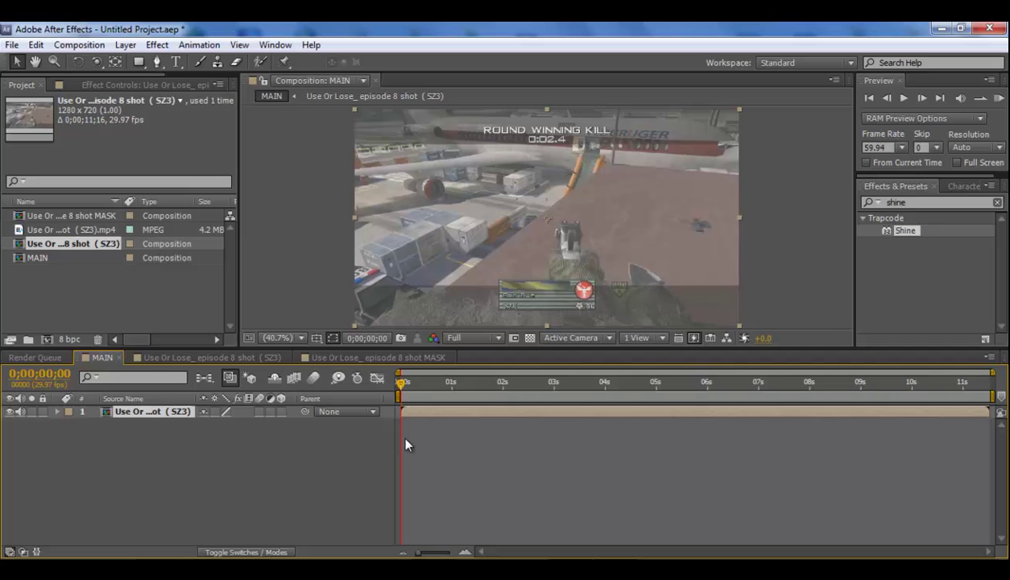
click(503, 388)
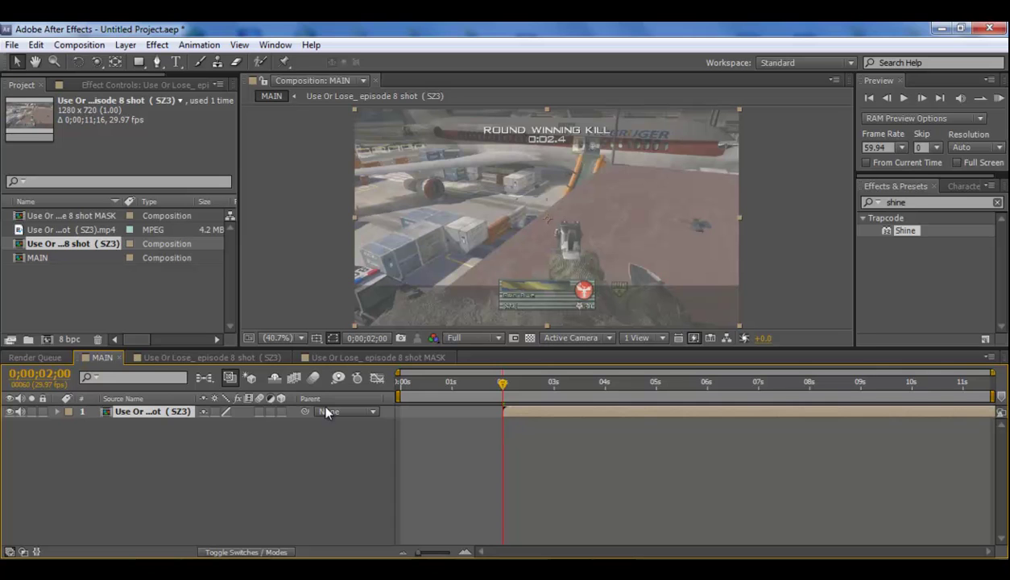
In the MASK comp, pen-trace the mask from the bottom left along the ground and nameplate to the top right
click(368, 357)
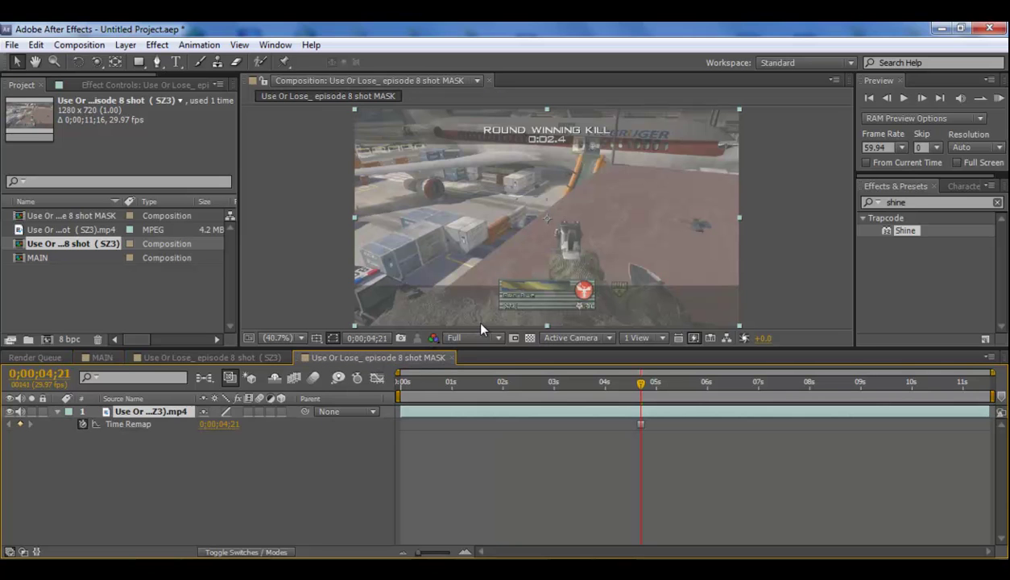
click(157, 62)
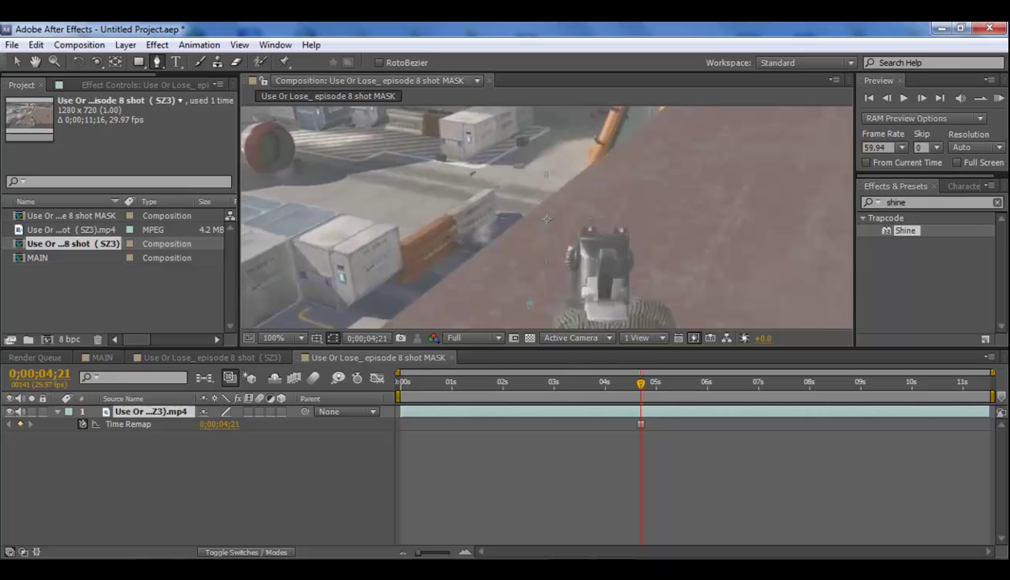
key(h)
drag(547, 219, 451, 226)
key(g)
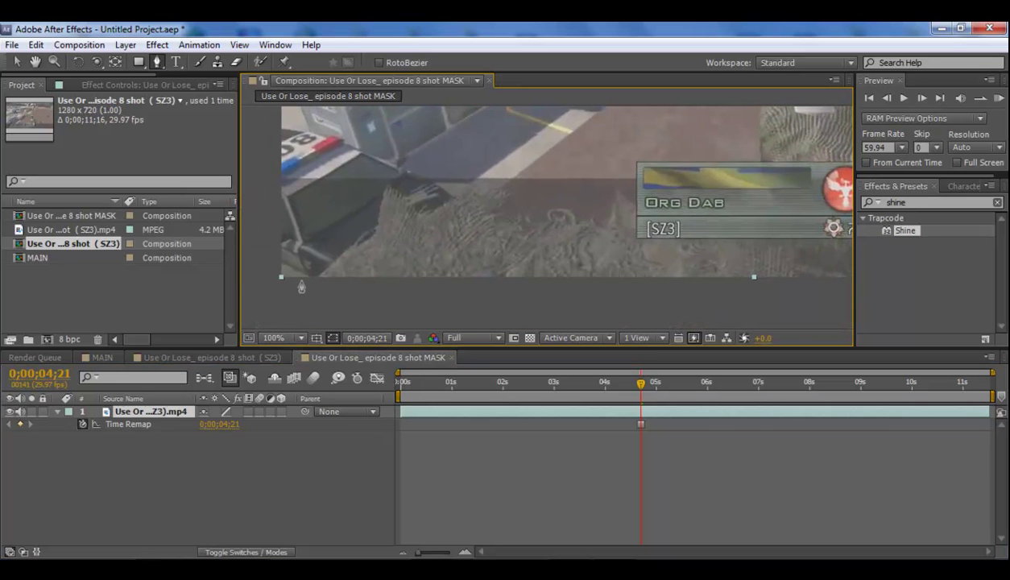
click(317, 316)
click(315, 275)
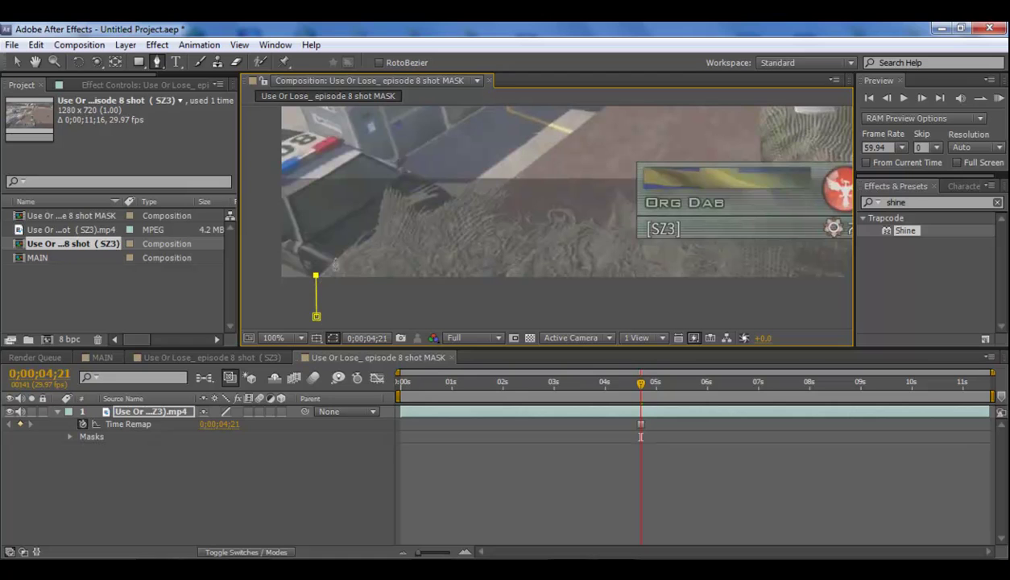
click(335, 256)
click(353, 245)
click(365, 234)
click(376, 225)
click(383, 193)
click(388, 186)
click(398, 187)
click(406, 200)
click(418, 215)
click(433, 213)
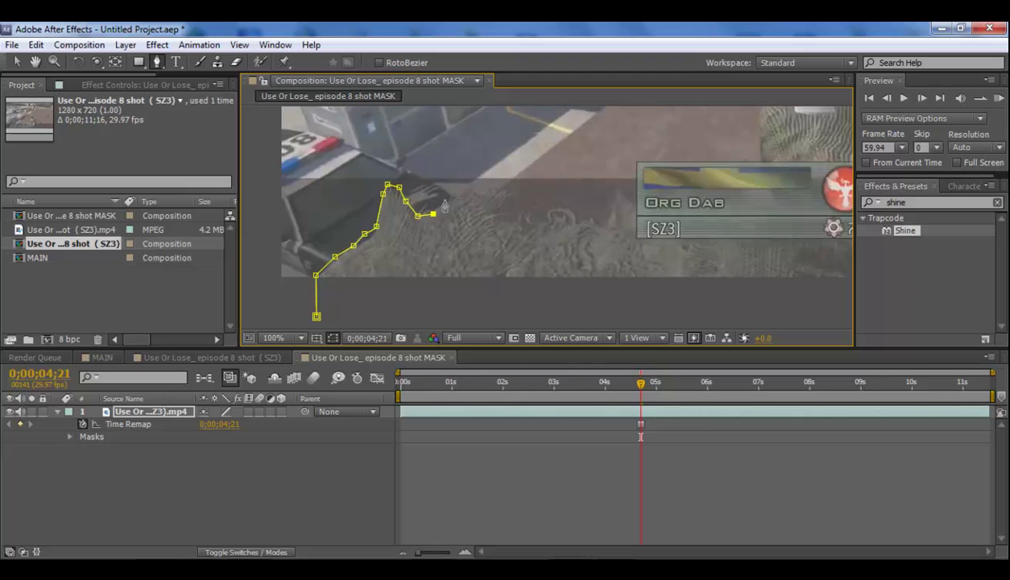
click(444, 199)
click(467, 197)
click(486, 188)
click(515, 197)
click(504, 216)
click(521, 222)
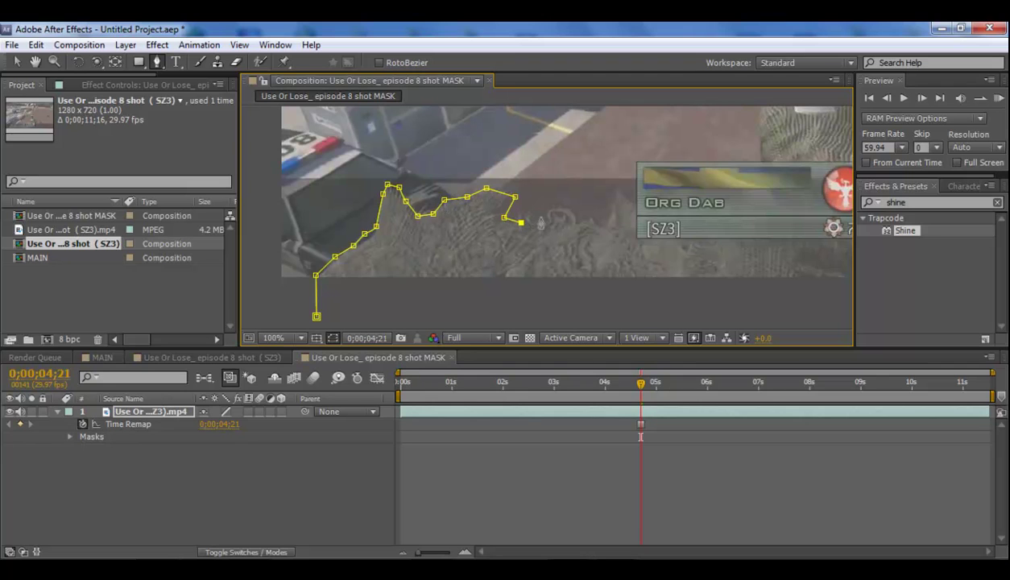
click(539, 217)
click(558, 217)
click(598, 218)
click(614, 193)
click(639, 206)
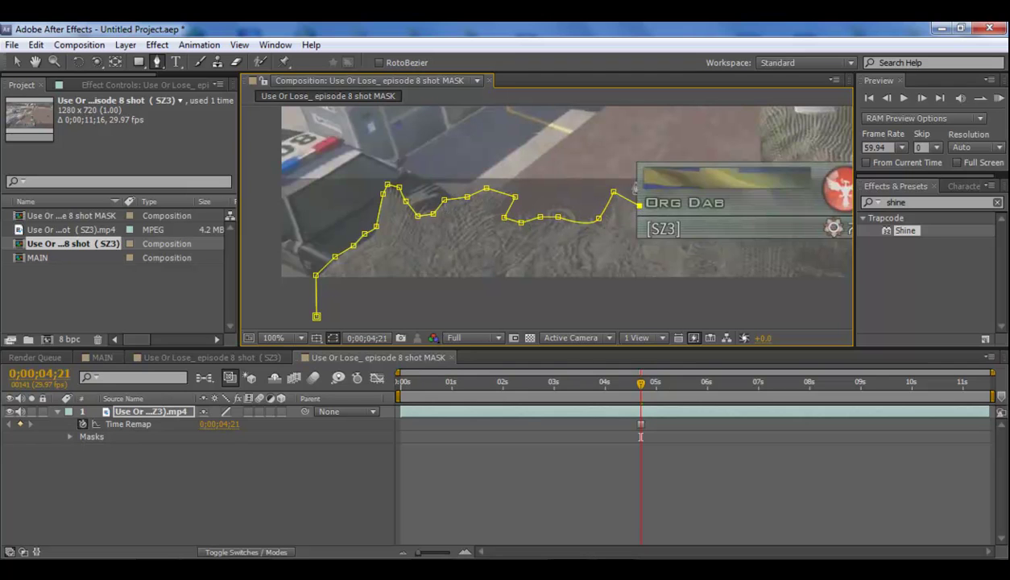
click(636, 161)
click(761, 161)
click(758, 126)
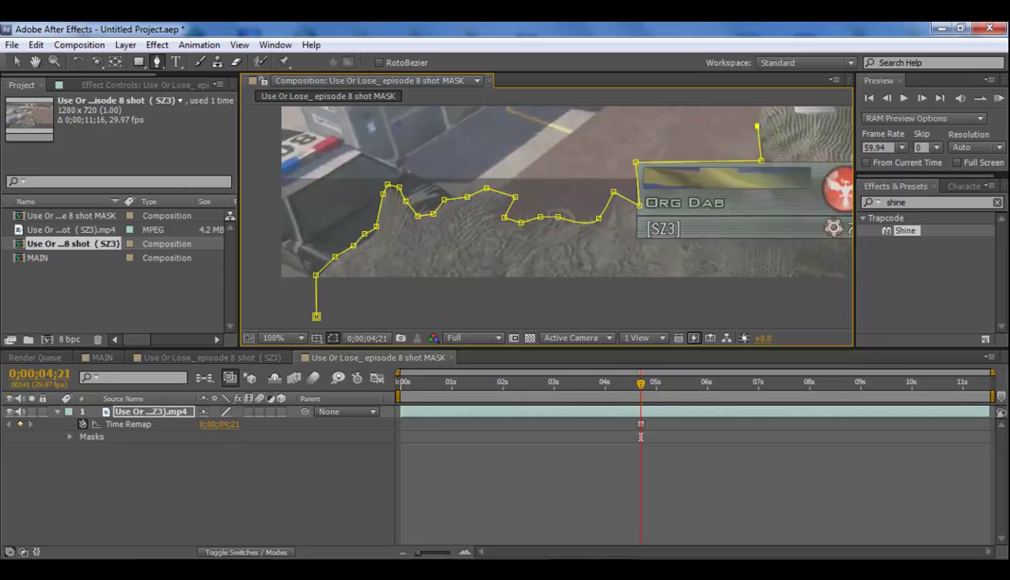
click(760, 115)
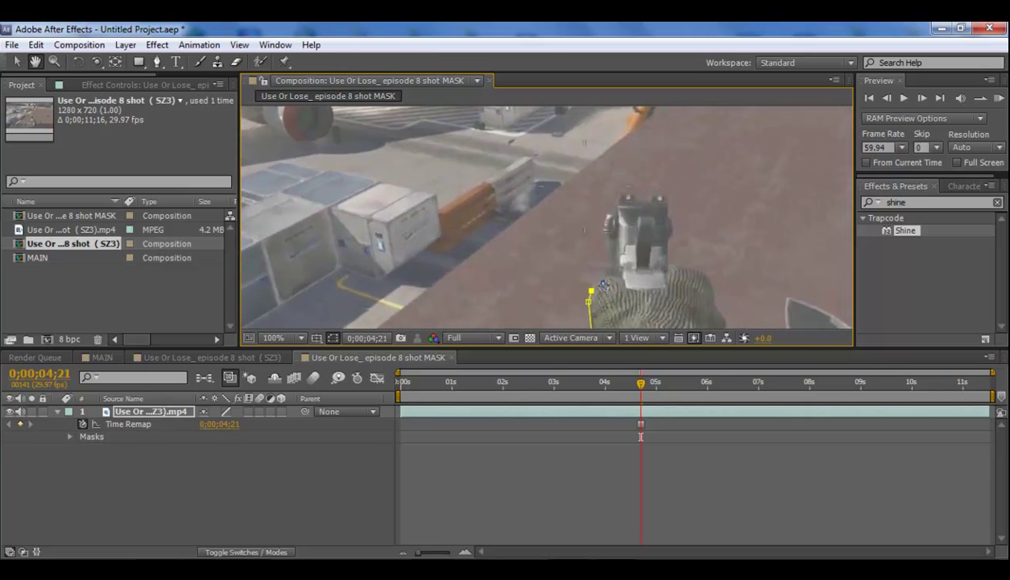
Trace the mask up the gun's left edge, across its top and down its lower right edge
click(603, 277)
click(612, 259)
click(610, 238)
click(606, 225)
click(606, 209)
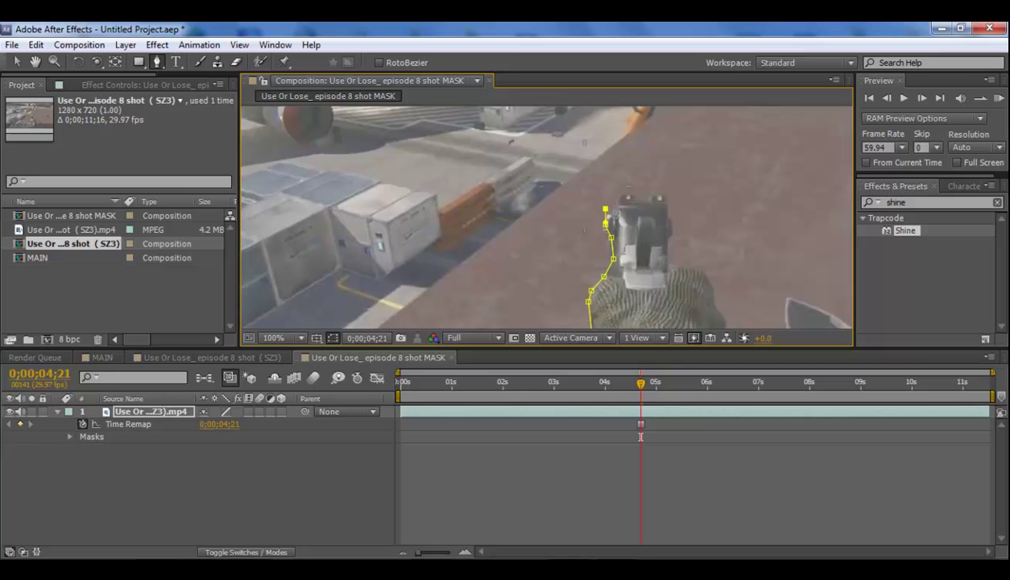
click(614, 205)
click(622, 193)
click(635, 192)
click(642, 199)
click(651, 193)
click(666, 192)
click(669, 215)
click(670, 238)
click(667, 254)
click(668, 270)
click(691, 271)
click(704, 273)
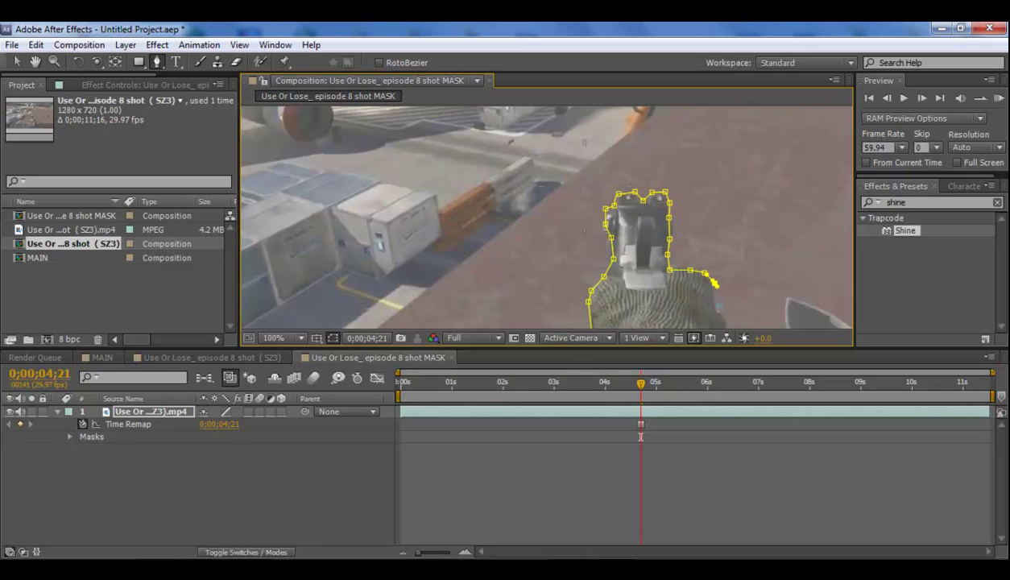
click(714, 283)
click(717, 300)
click(725, 313)
Continue the mask around the gun's right side and down the rock edge, then close it
key(space)
drag(759, 277, 566, 149)
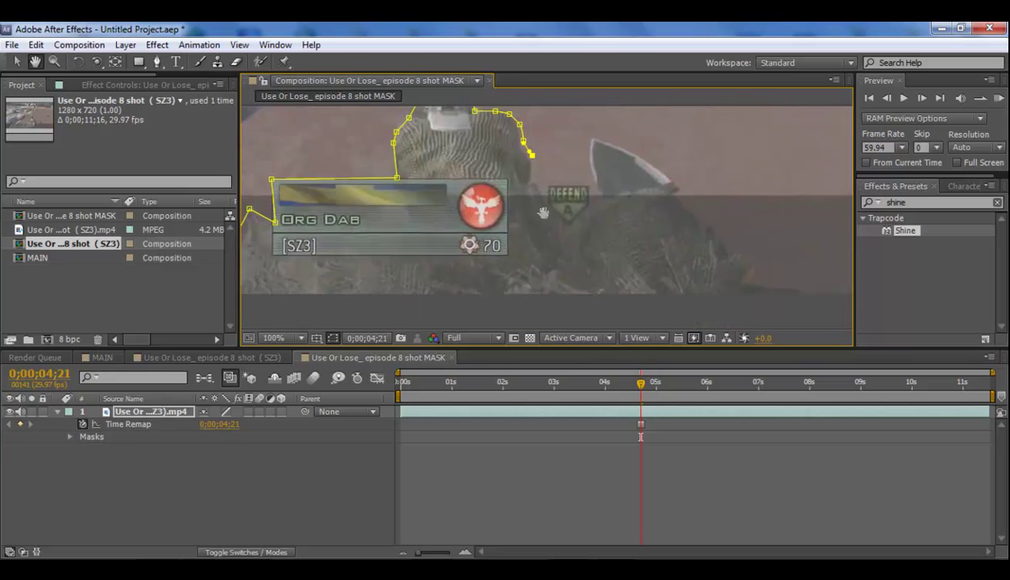
click(548, 190)
click(555, 204)
click(565, 218)
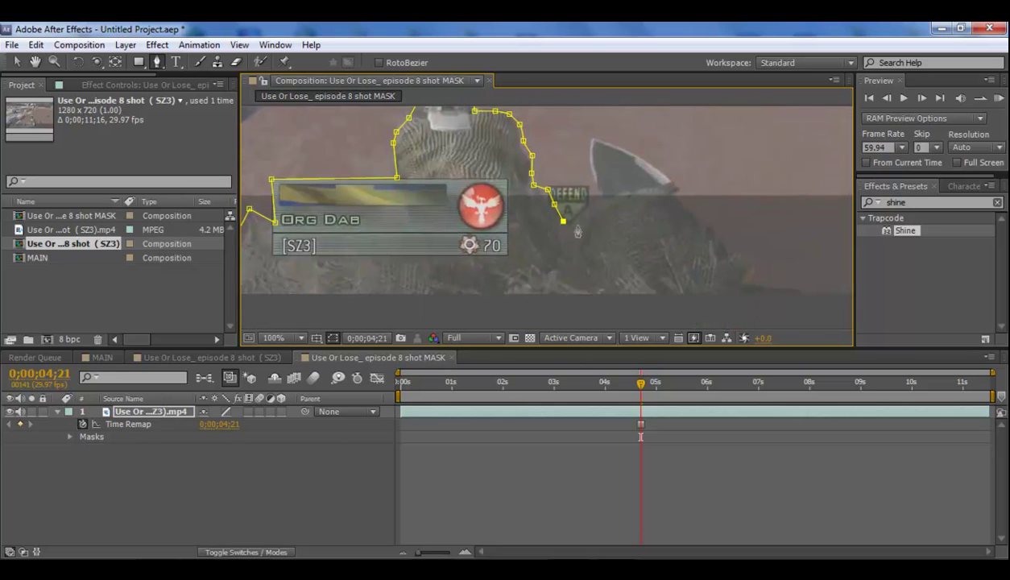
click(577, 224)
click(590, 219)
click(602, 207)
click(594, 186)
click(592, 167)
click(588, 146)
click(598, 141)
click(605, 143)
click(618, 150)
click(638, 154)
click(649, 168)
click(664, 178)
click(676, 191)
click(683, 205)
click(702, 220)
click(725, 242)
click(737, 256)
click(751, 271)
click(751, 283)
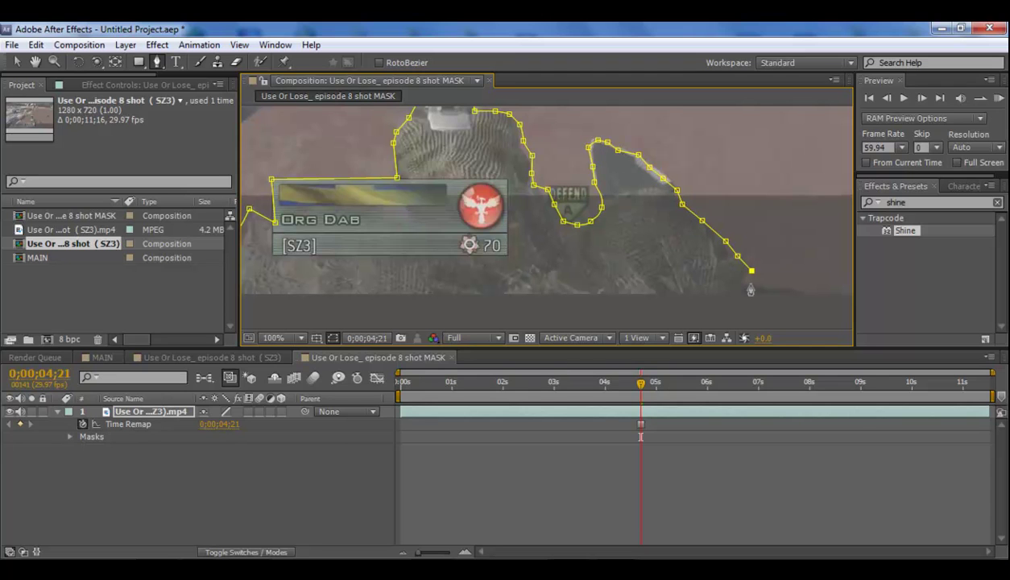
click(786, 288)
click(807, 291)
key(comma)
key(comma)
click(488, 270)
click(397, 246)
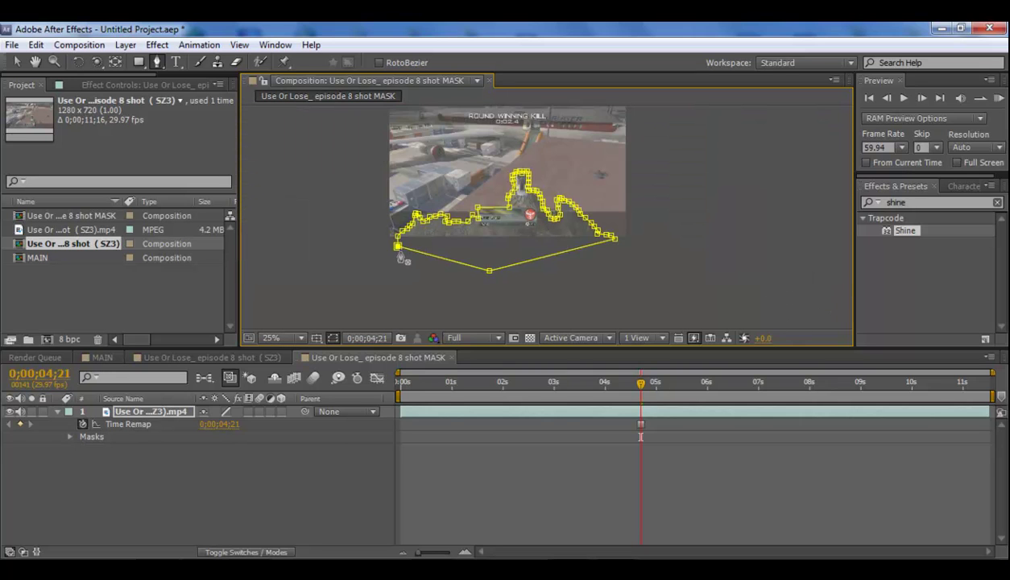
Fit the composition in the viewer and toggle the transparency grid to check the mask, ending on black
key(v)
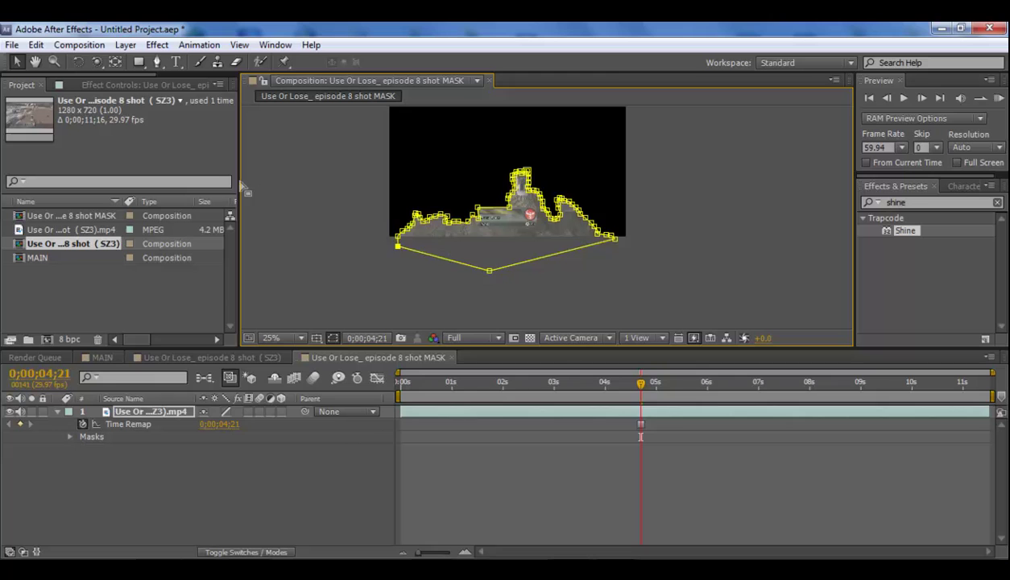
click(280, 185)
right_click(402, 249)
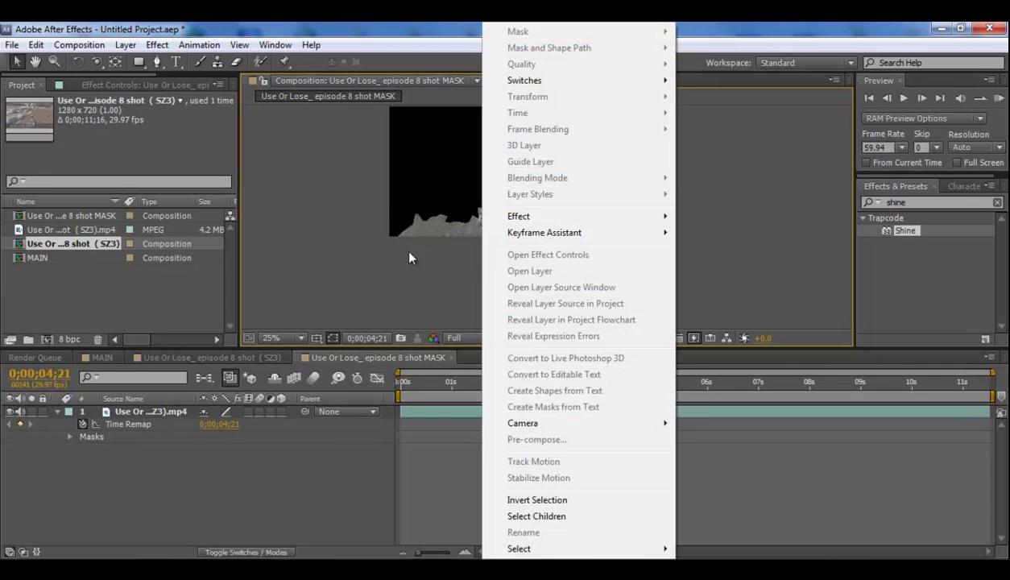
key(Escape)
click(282, 337)
click(318, 92)
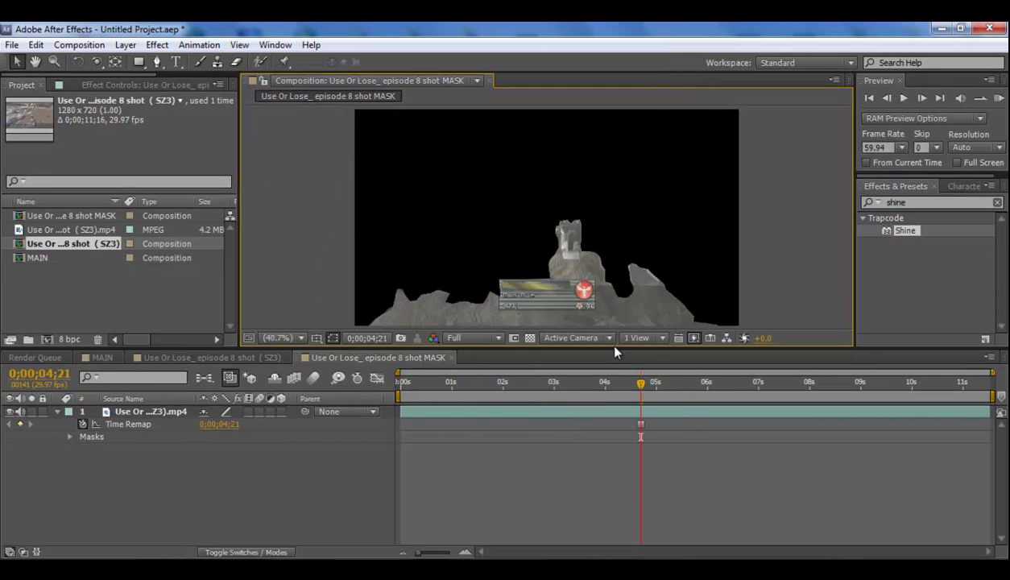
click(530, 338)
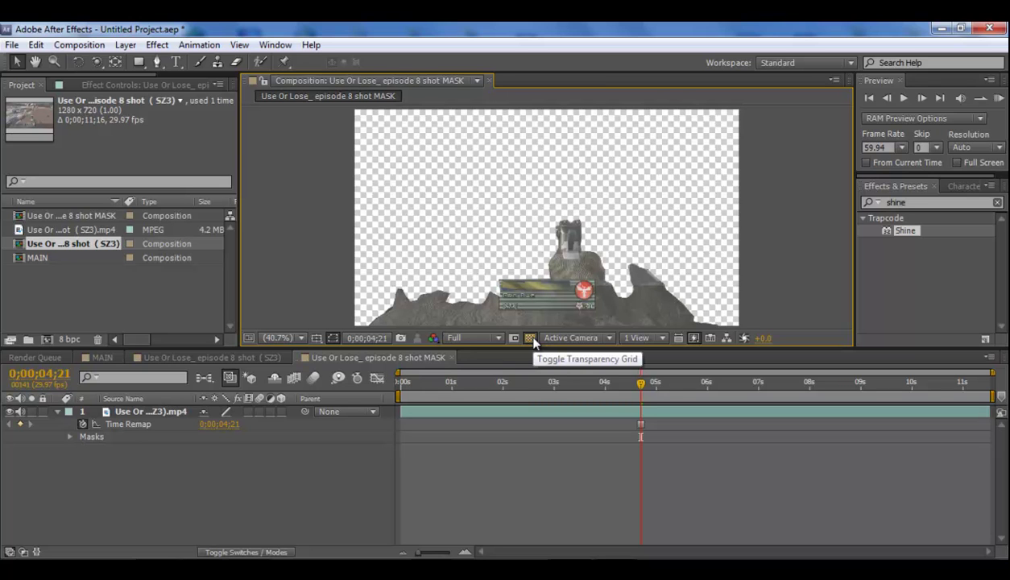
click(531, 339)
click(532, 339)
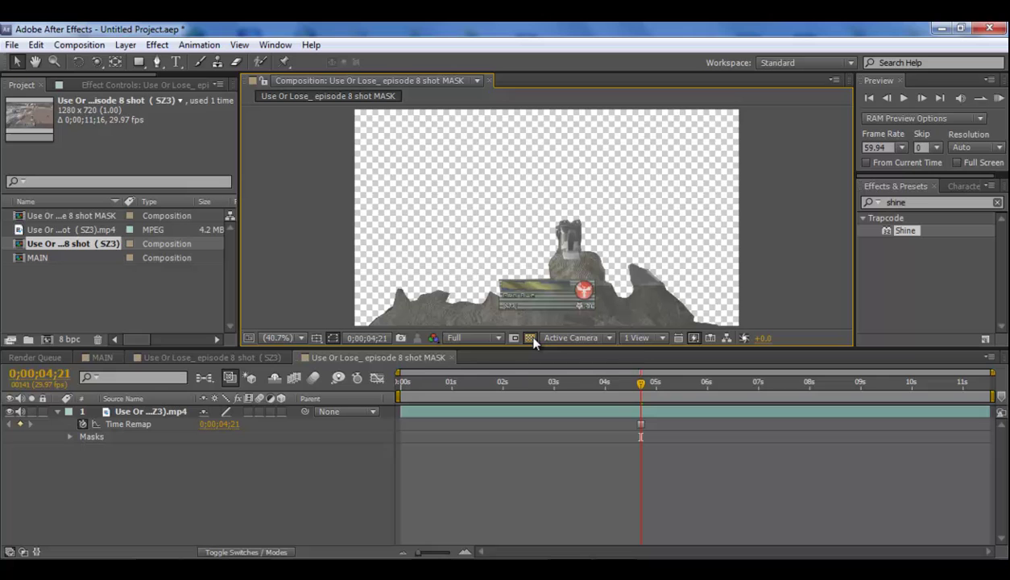
click(531, 339)
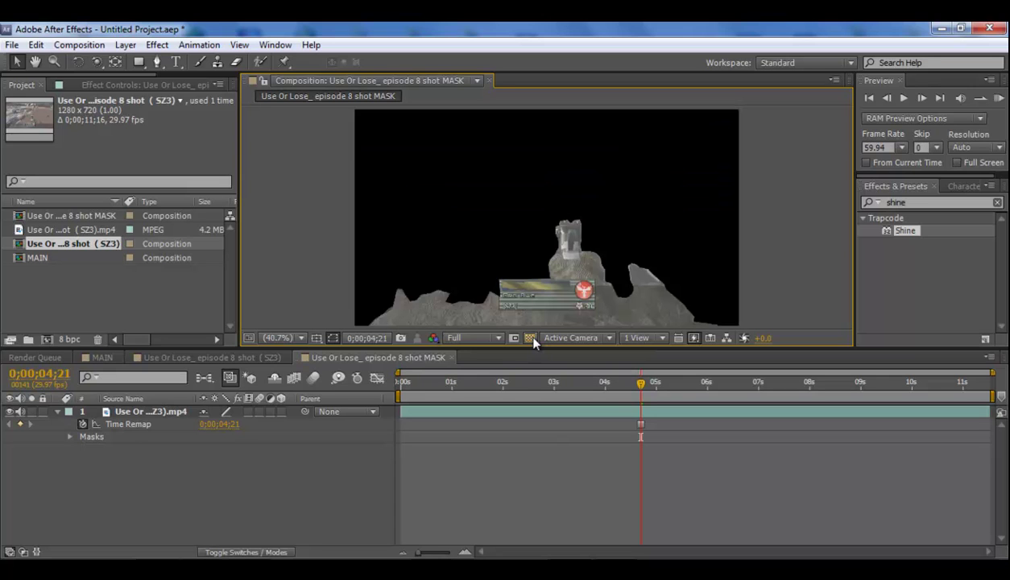
click(530, 338)
click(530, 339)
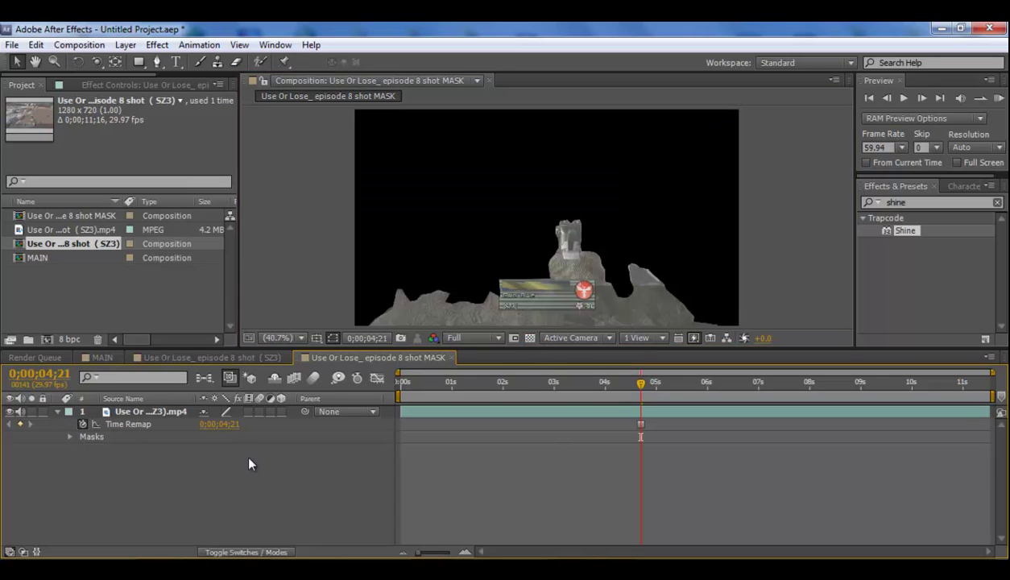
Add the MASK composition as MAIN's top layer and end it at 0;00;02;00
click(102, 359)
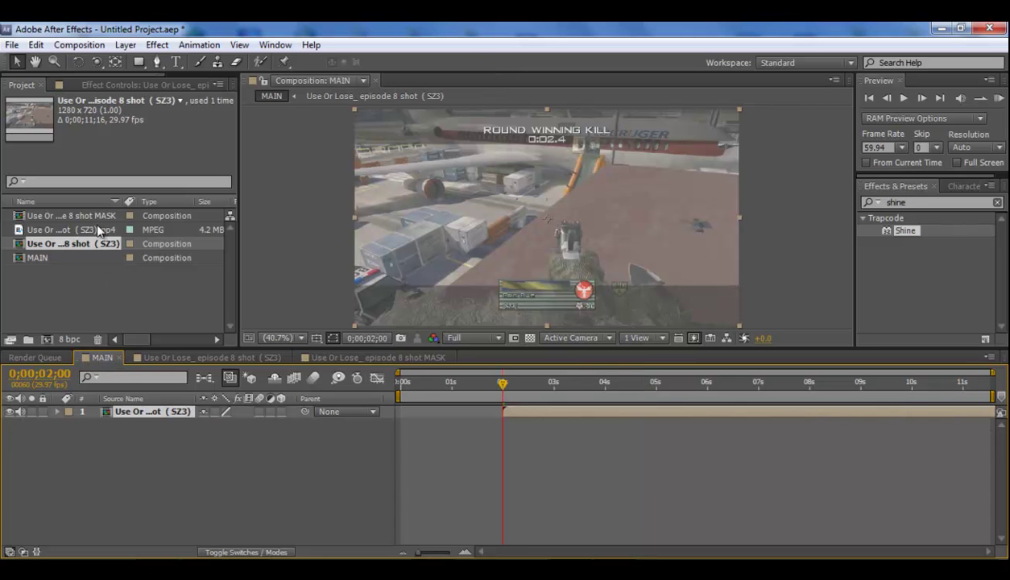
drag(72, 216, 130, 403)
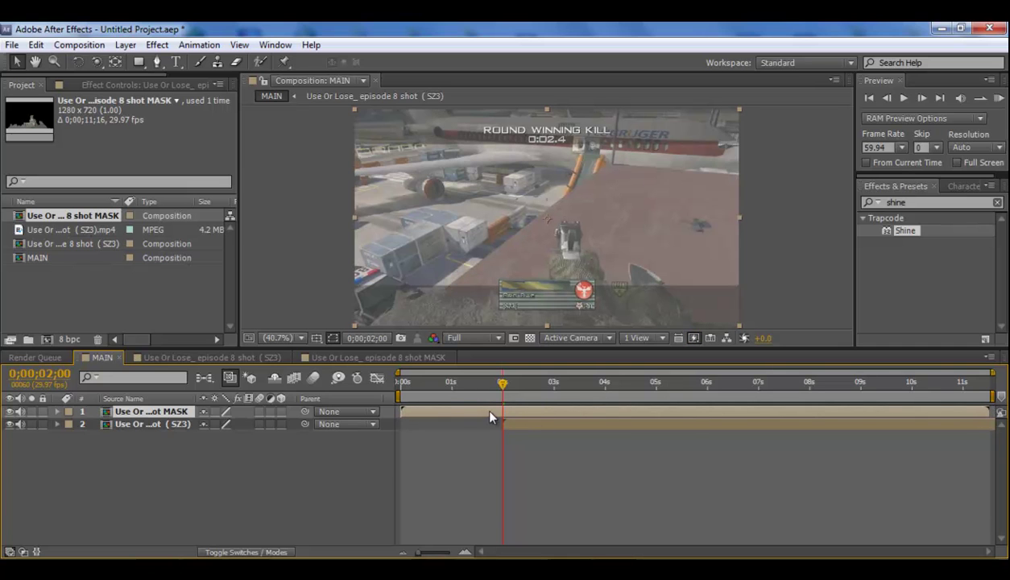
key(equal)
key(equal)
key(equal)
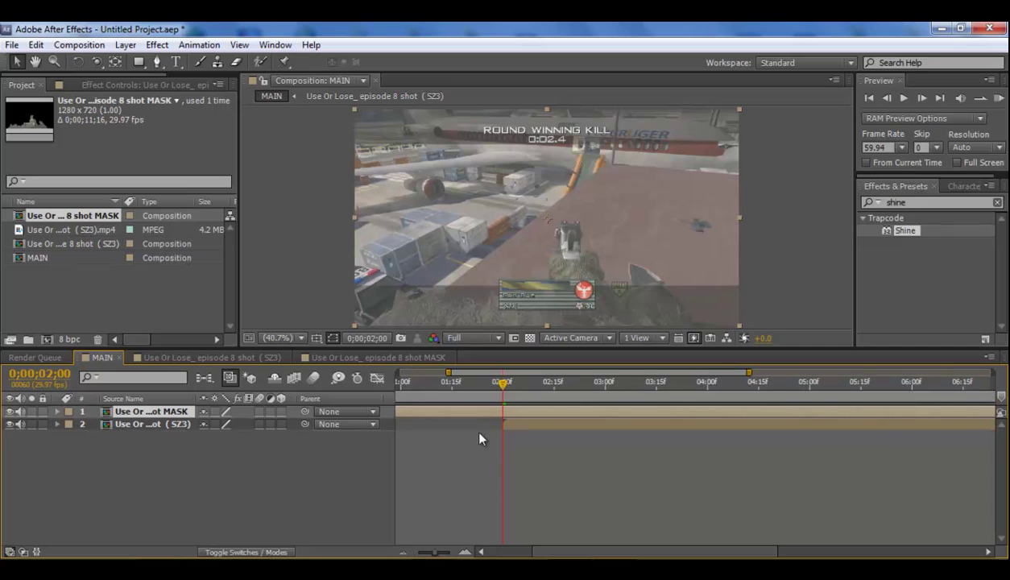
key(equal)
key(equal)
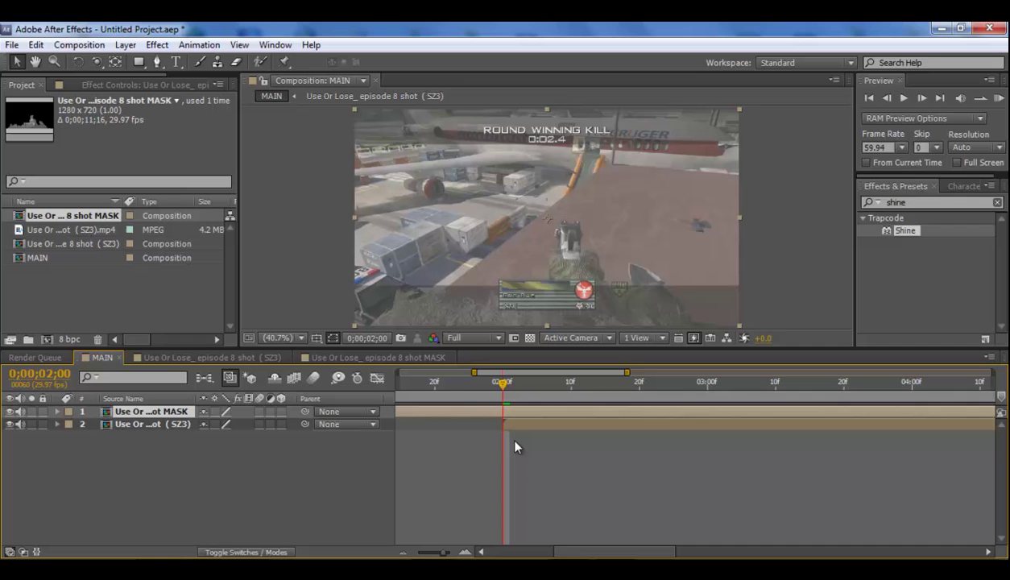
key(alt+bracketright)
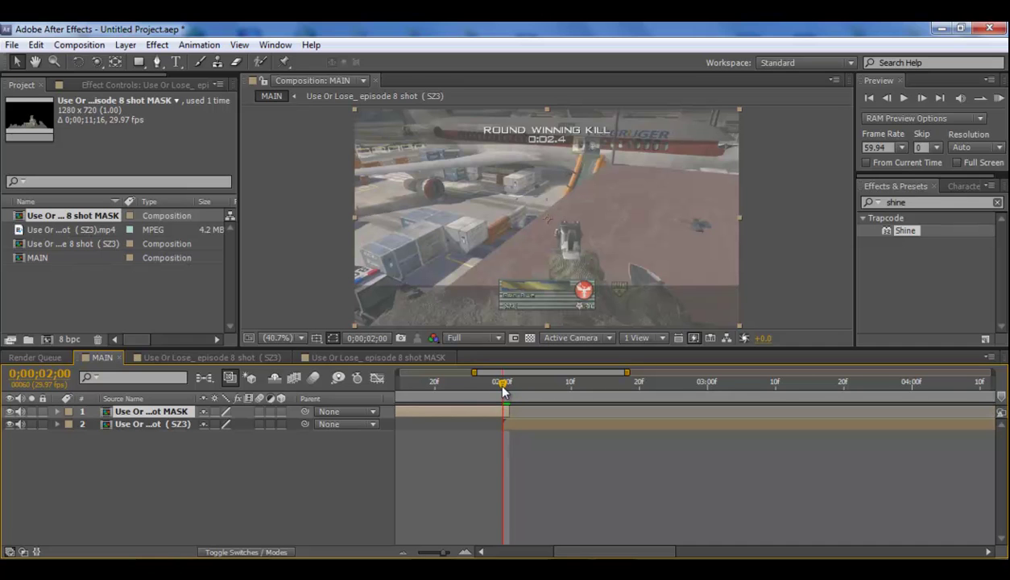
click(887, 98)
click(886, 97)
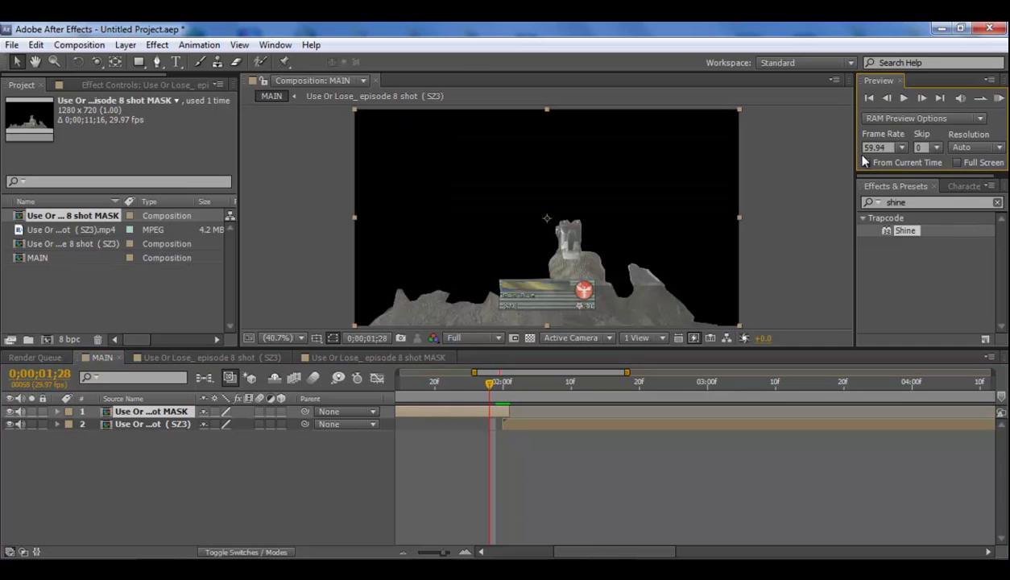
click(922, 97)
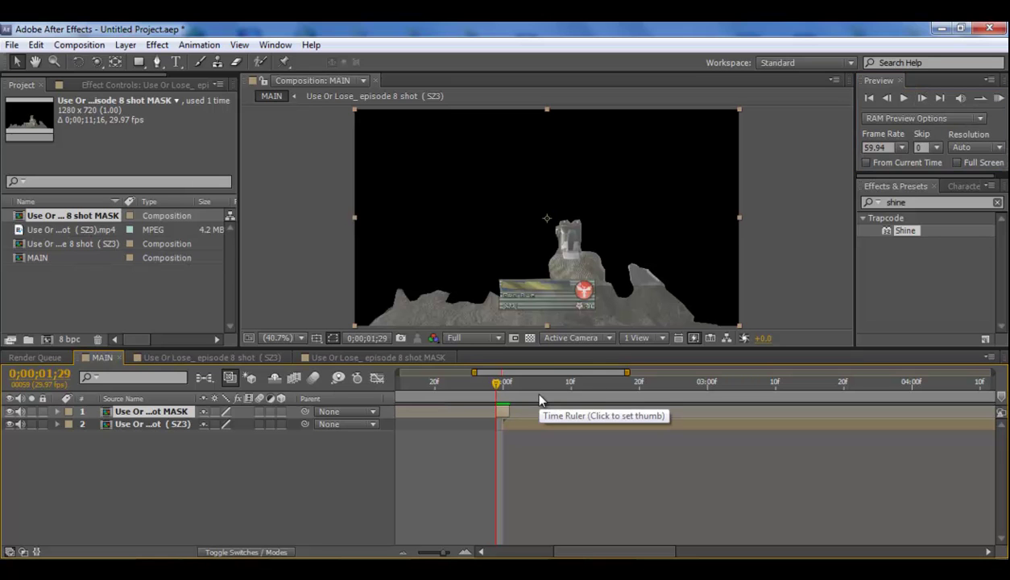
click(403, 553)
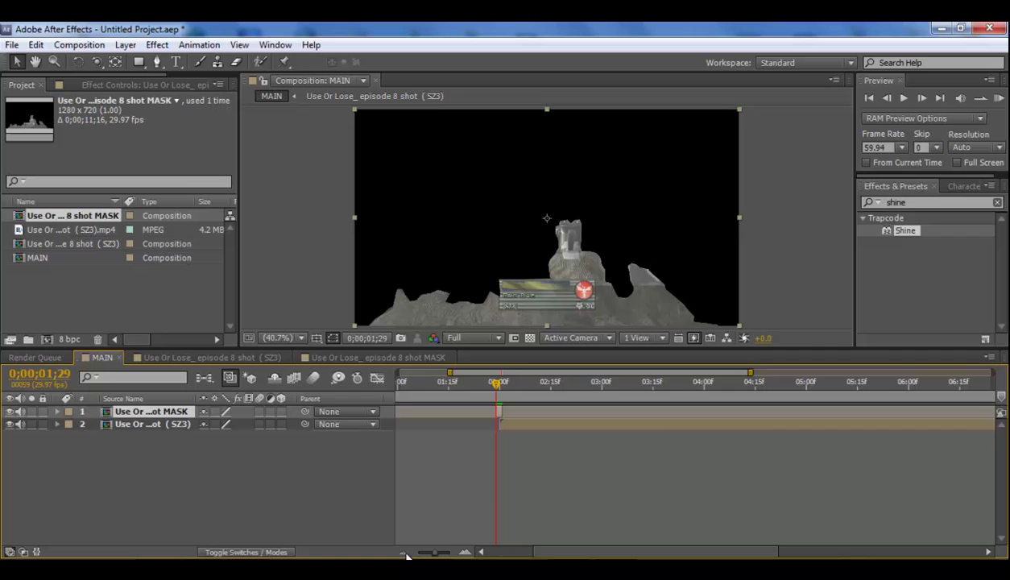
click(403, 553)
click(903, 98)
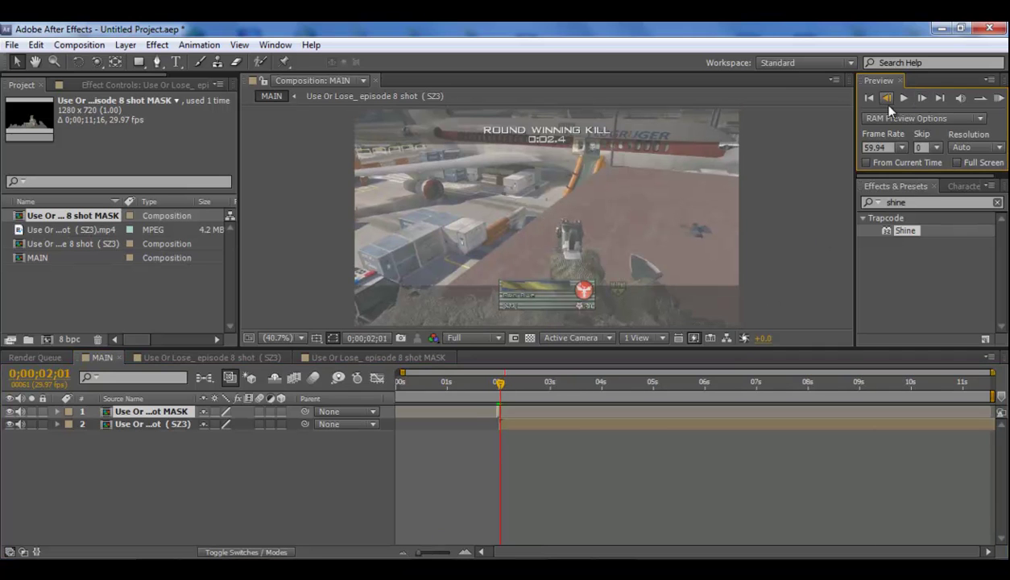
click(887, 98)
click(887, 98)
click(887, 98)
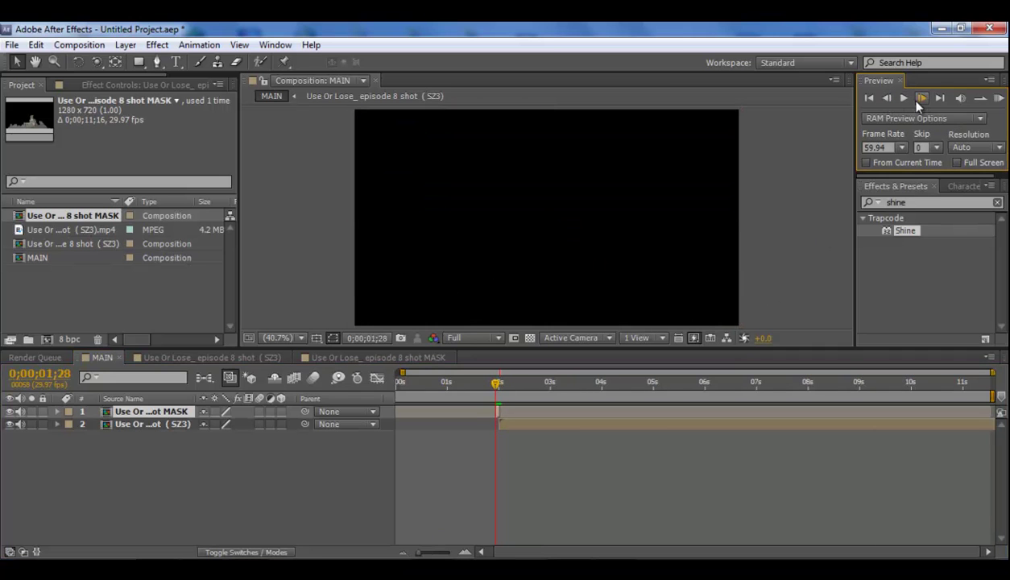
click(918, 100)
click(919, 101)
click(887, 99)
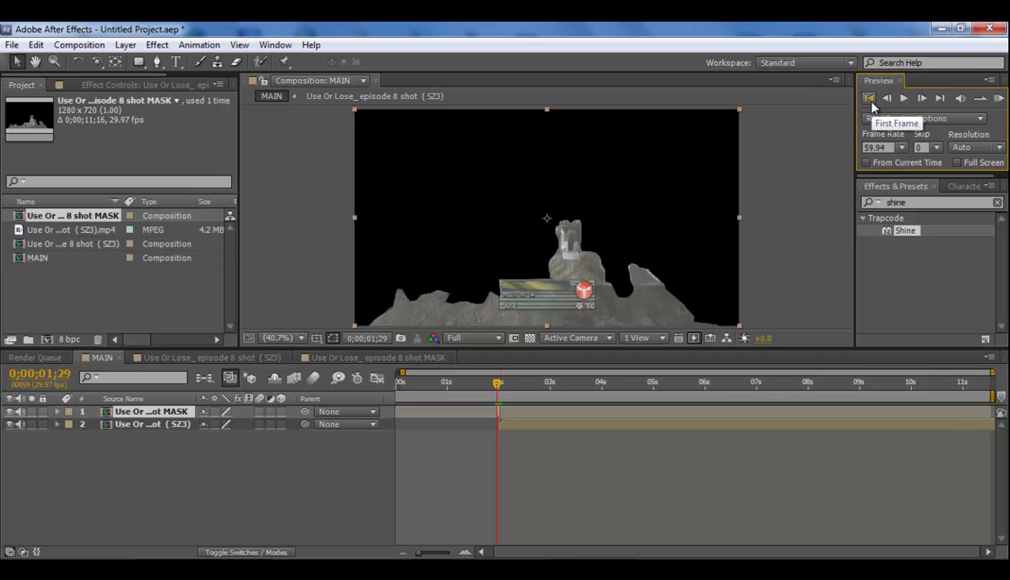
click(919, 98)
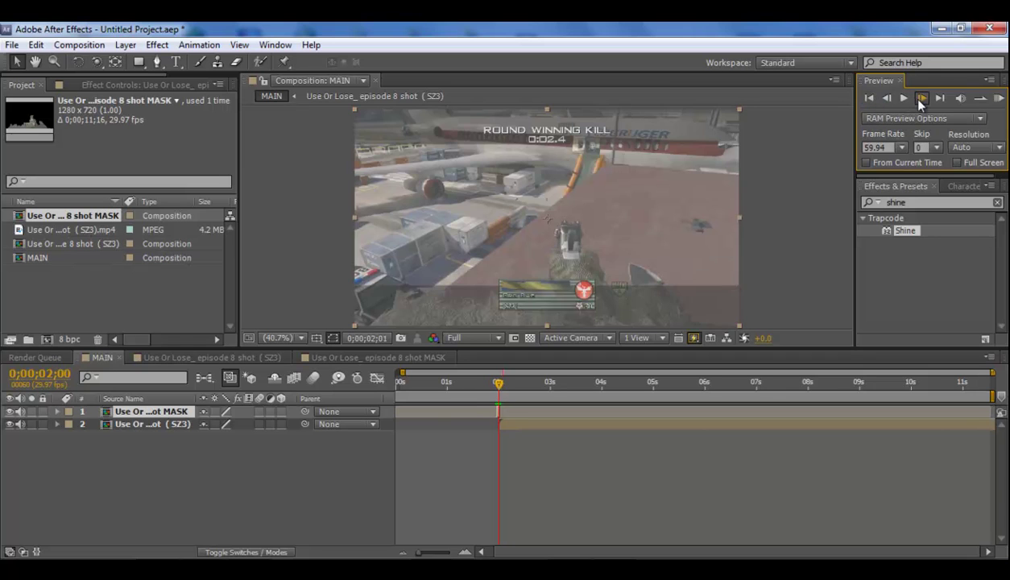
click(887, 98)
click(887, 98)
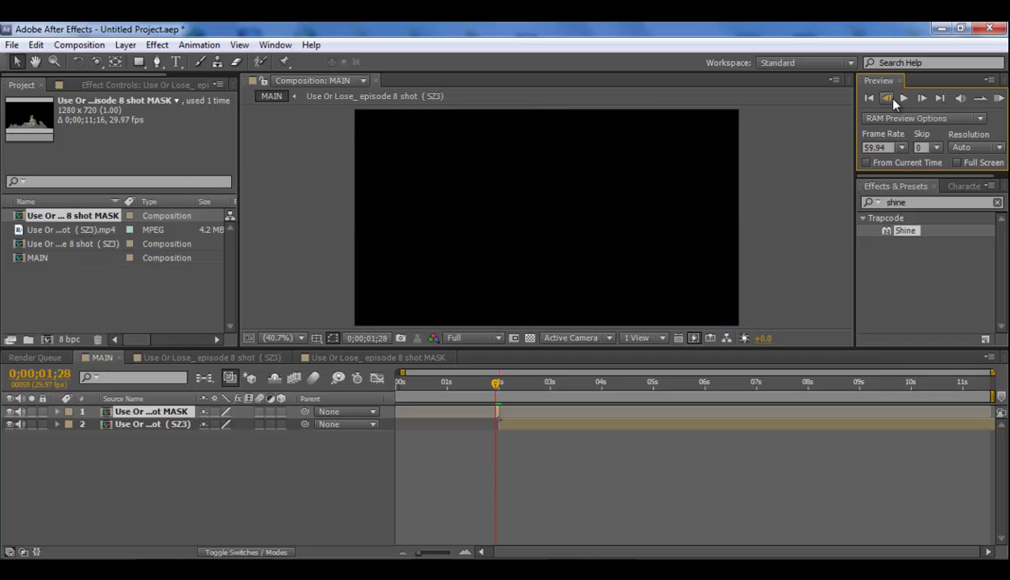
click(922, 99)
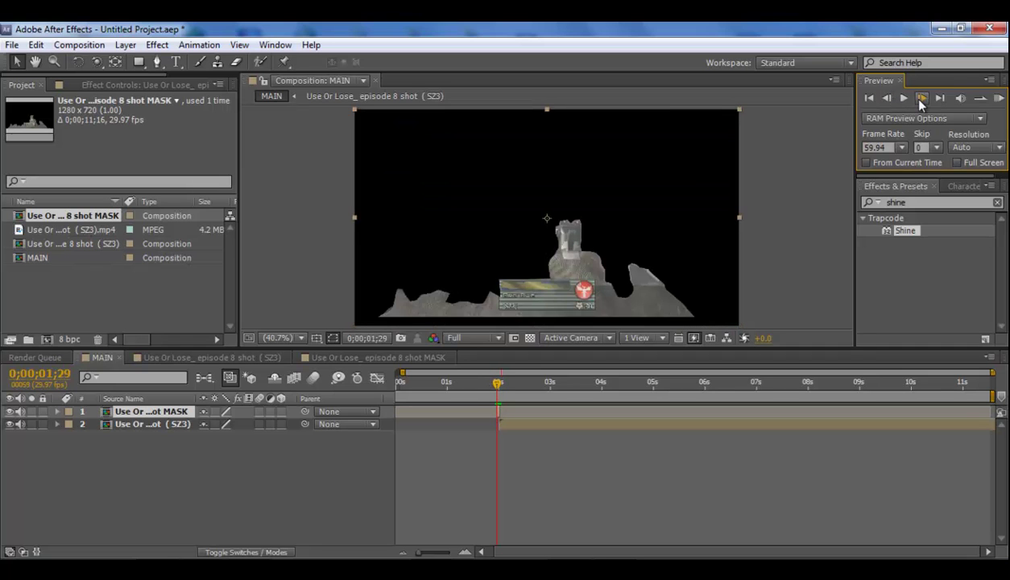
click(922, 99)
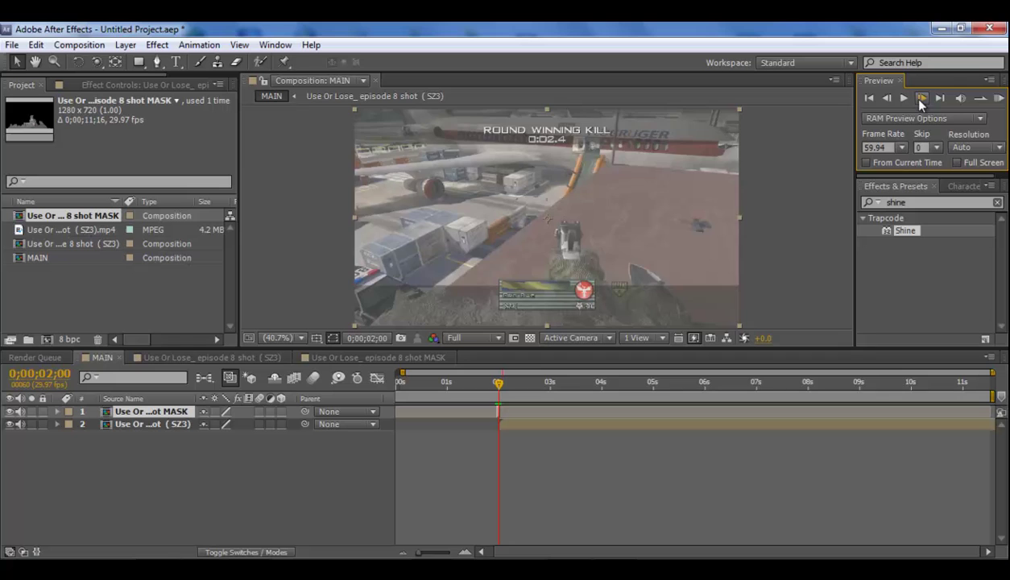
click(886, 99)
click(922, 98)
Create a new solid layer named Form in the MAIN composition
right_click(240, 472)
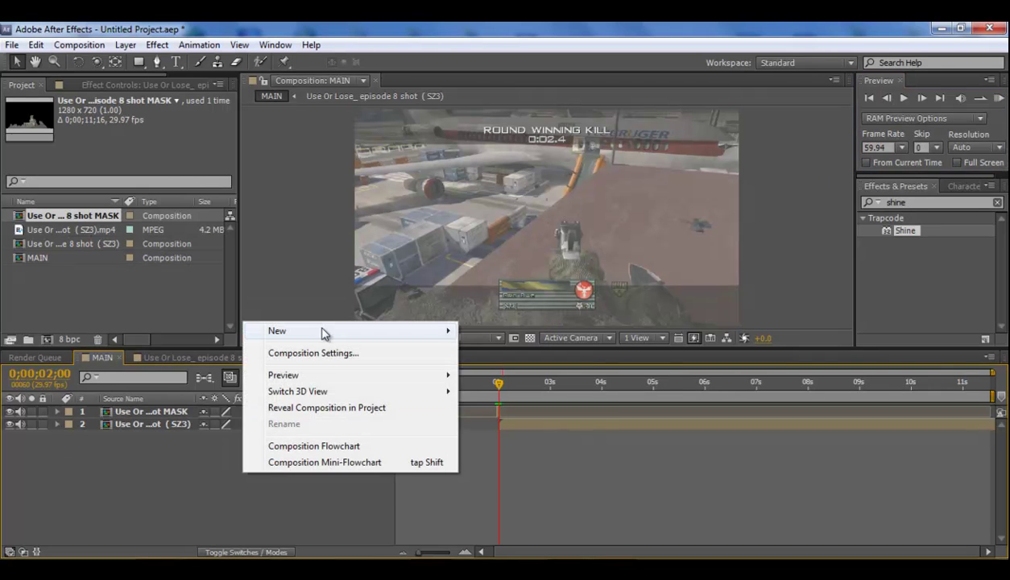
mouse_move(318, 330)
click(492, 369)
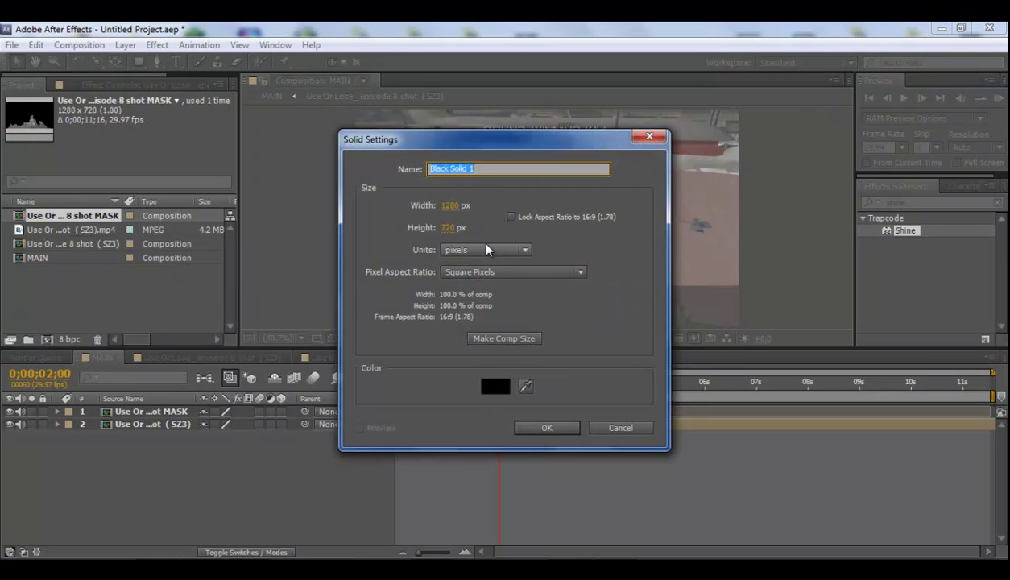
text(Form)
key(Return)
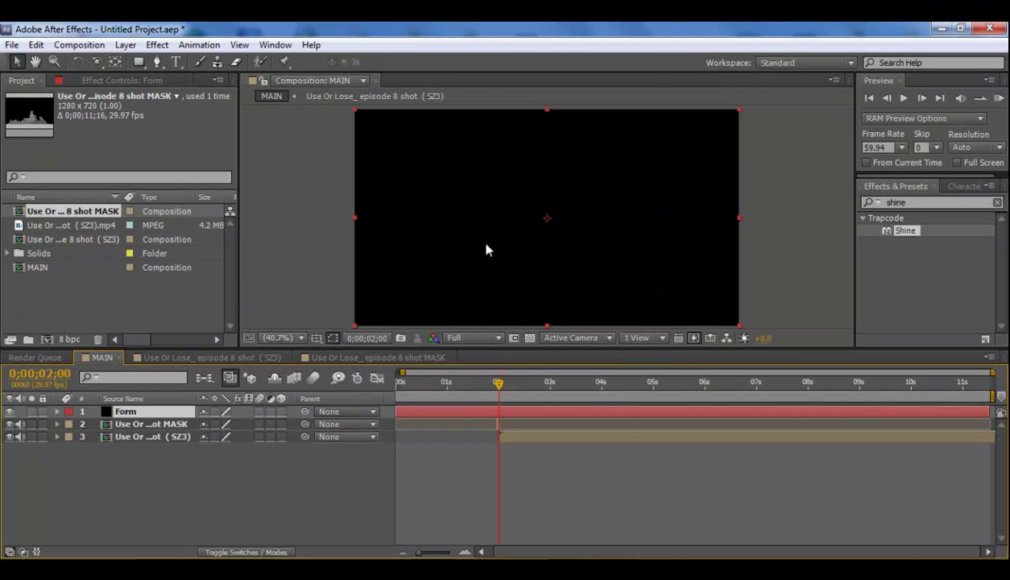
Trim the Form layer's out point to end at 0;00;01;29
key(equal)
key(equal)
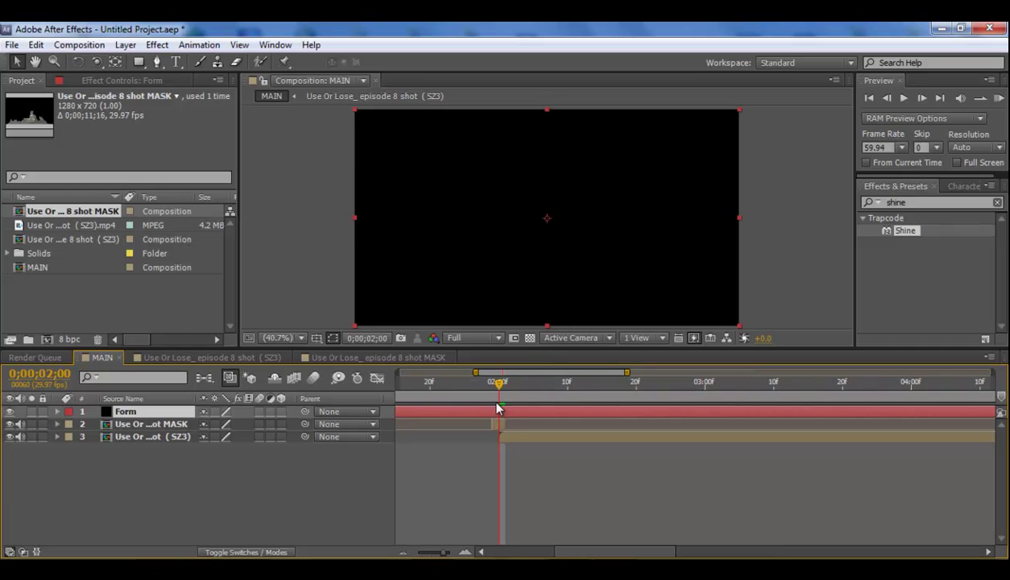
click(490, 398)
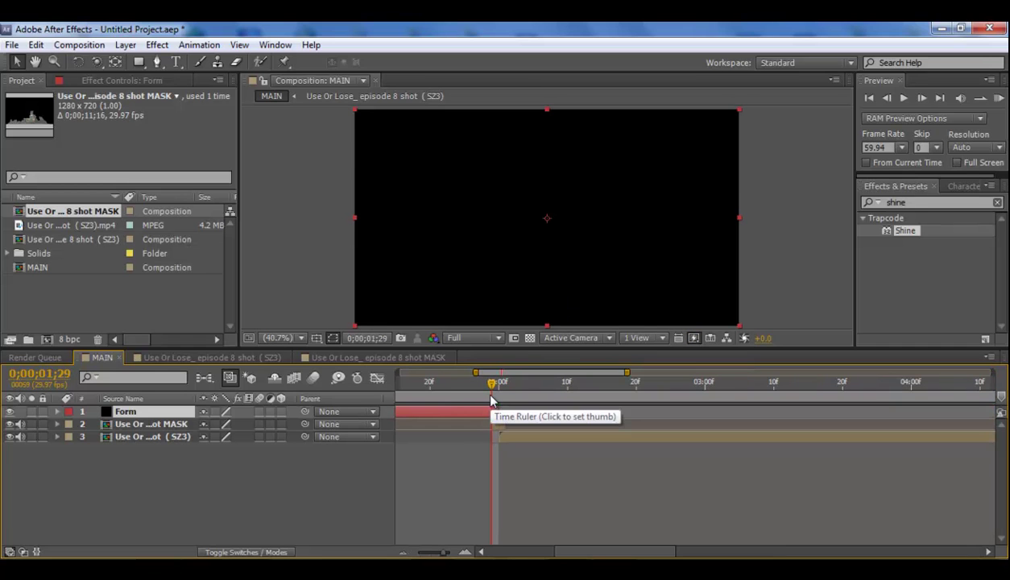
key(alt+bracketright)
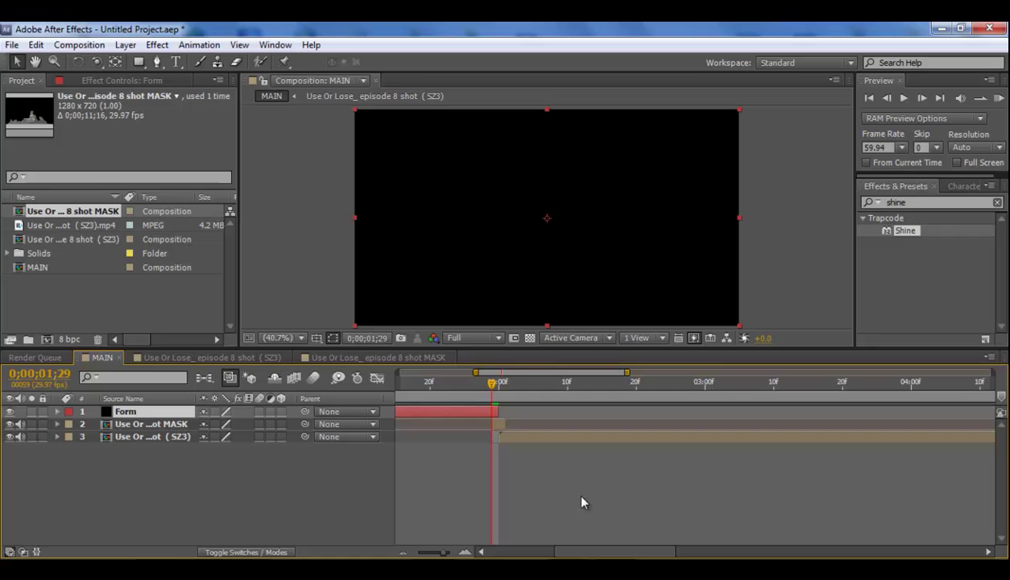
Step through the frames around 0;00;02;00 to confirm the cut from Form to the footage
click(403, 552)
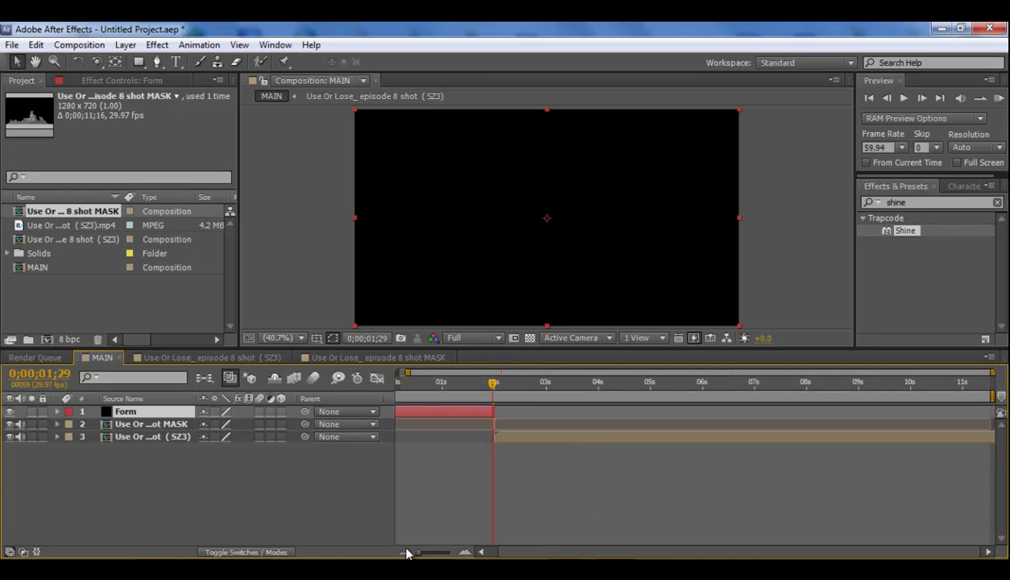
click(403, 552)
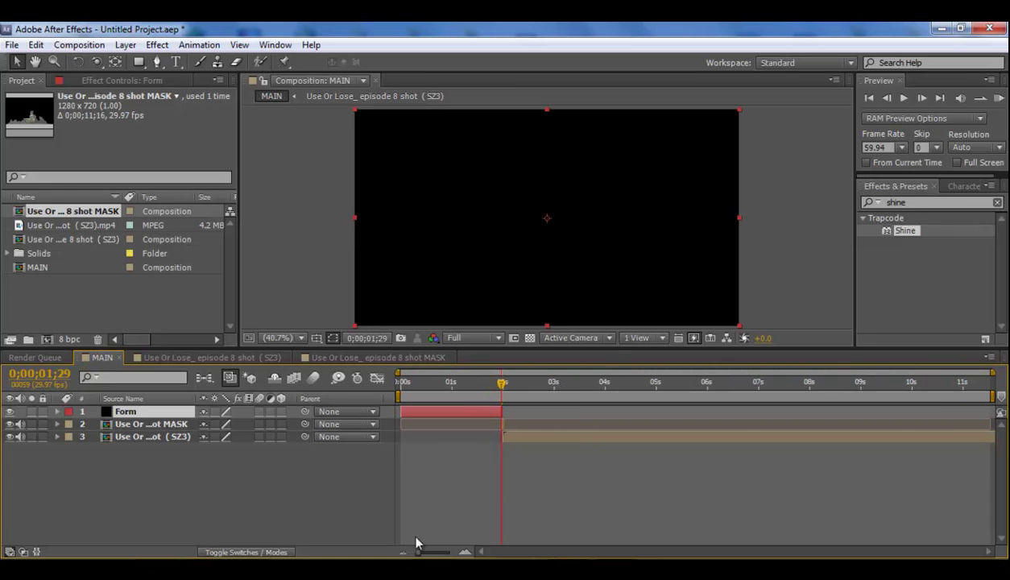
click(919, 98)
click(887, 98)
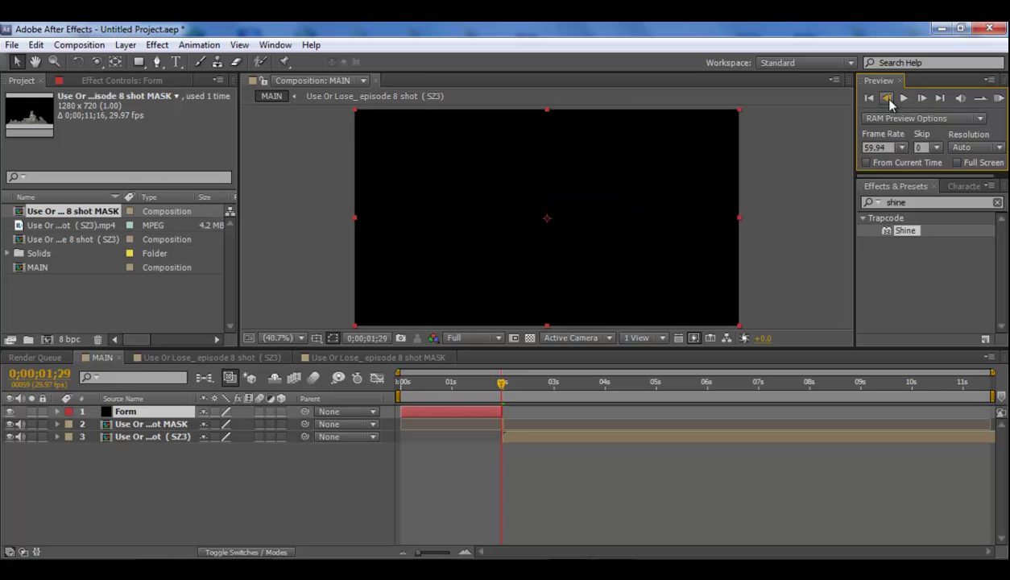
click(920, 98)
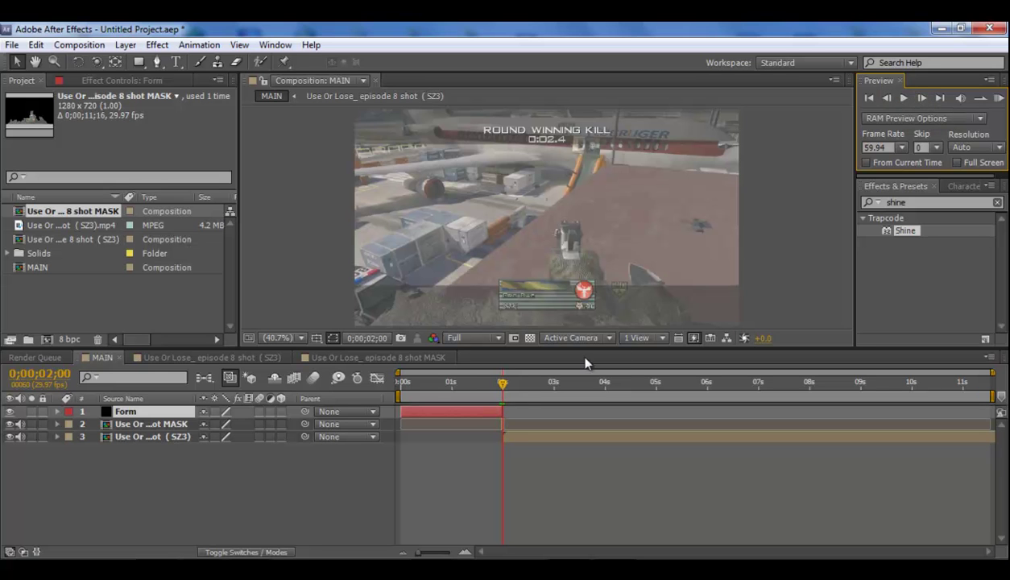
key(equal)
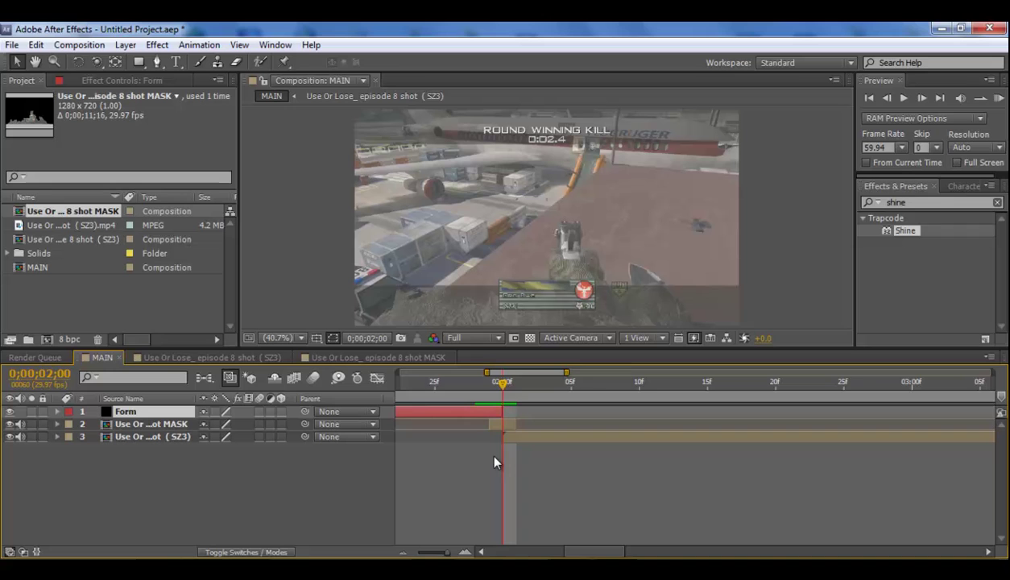
key(semicolon)
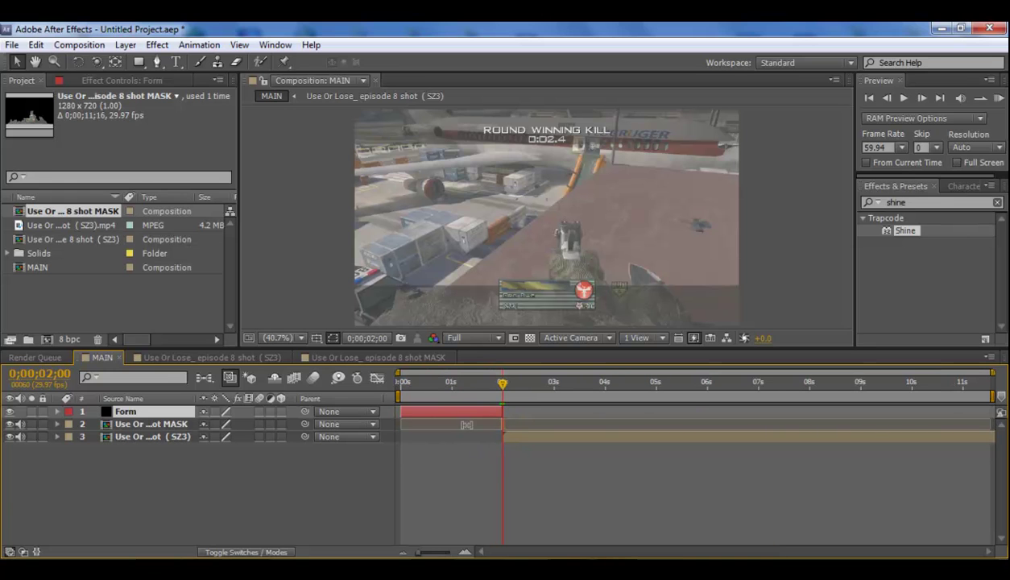
click(485, 382)
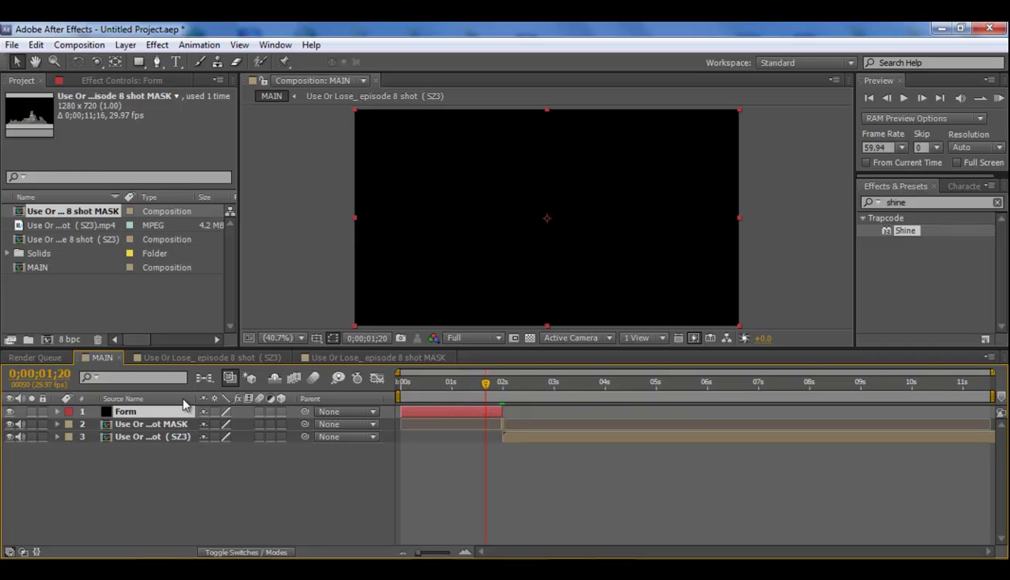
Search the effects for 'form' and apply Trapcode Form to the Form layer
click(918, 202)
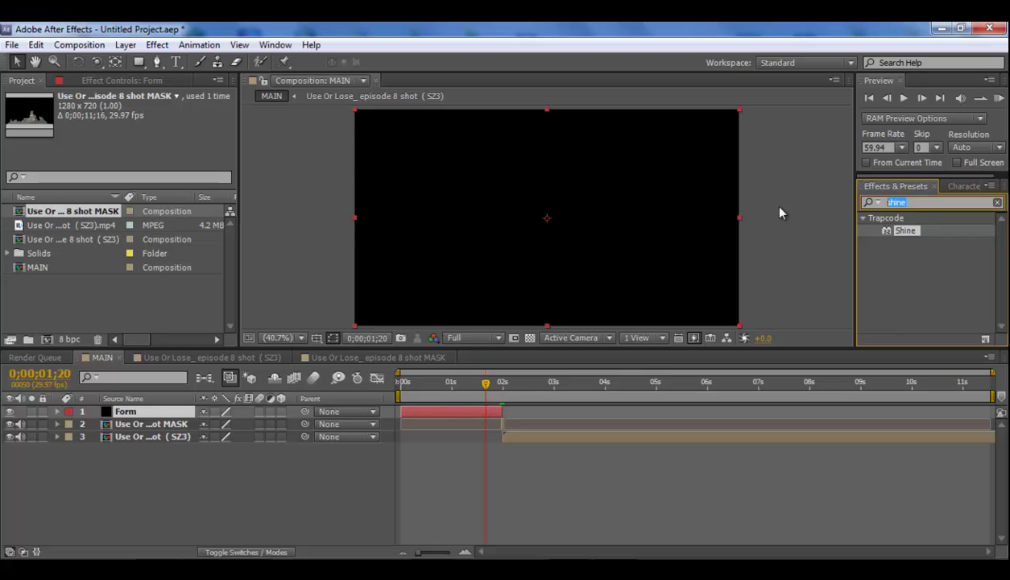
text(form)
scroll(910, 250, down, 3)
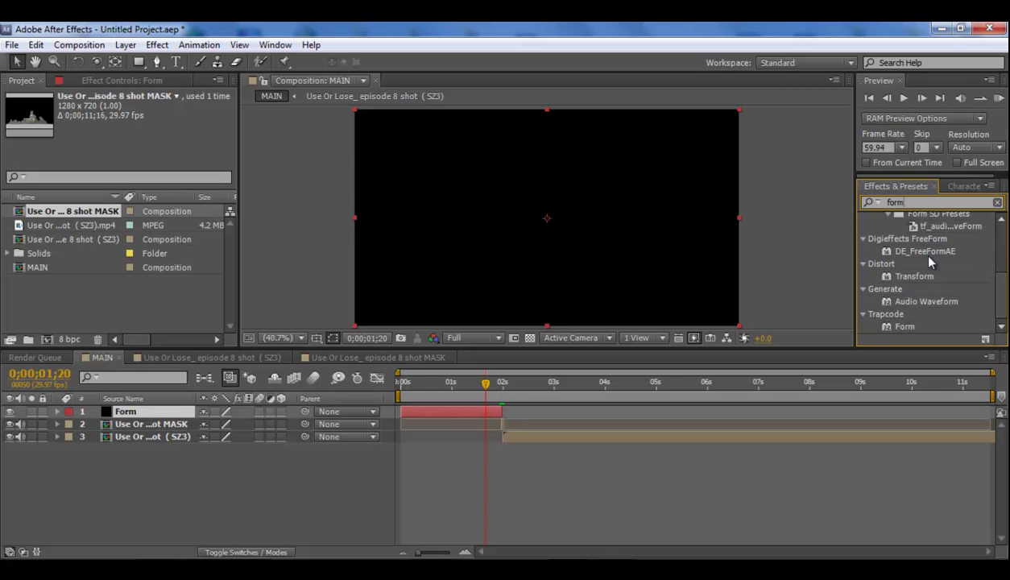
drag(906, 327, 420, 410)
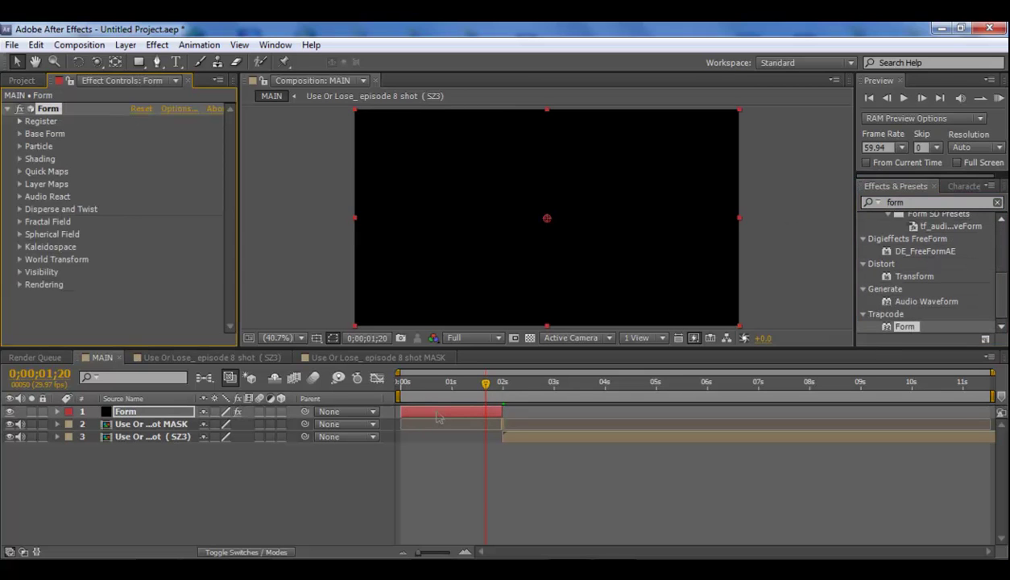
Set Form's Base Form Size X to 1280, Size Y to 720 and Particles in Z to 1
click(19, 134)
click(140, 159)
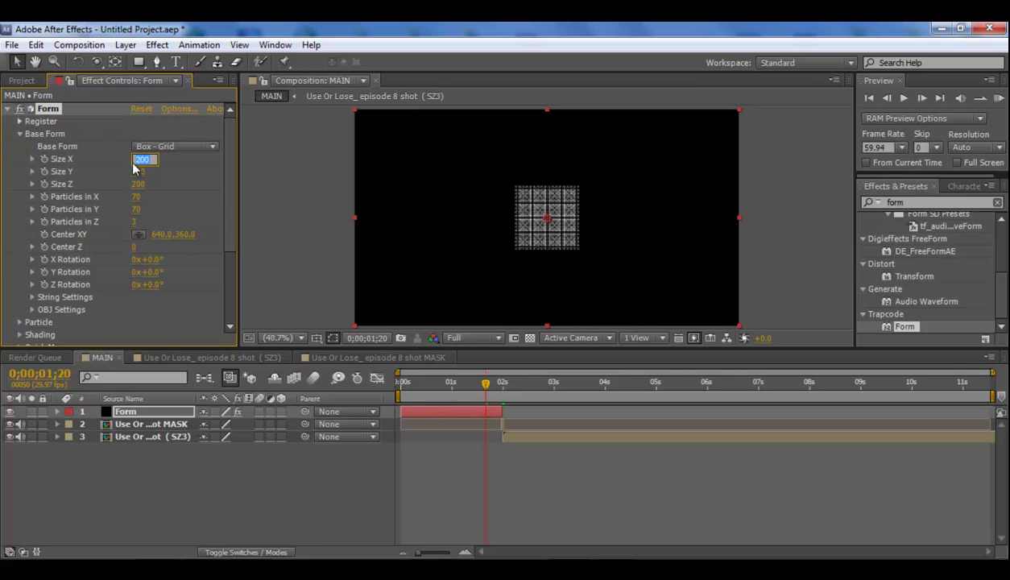
text(128)
key(Tab)
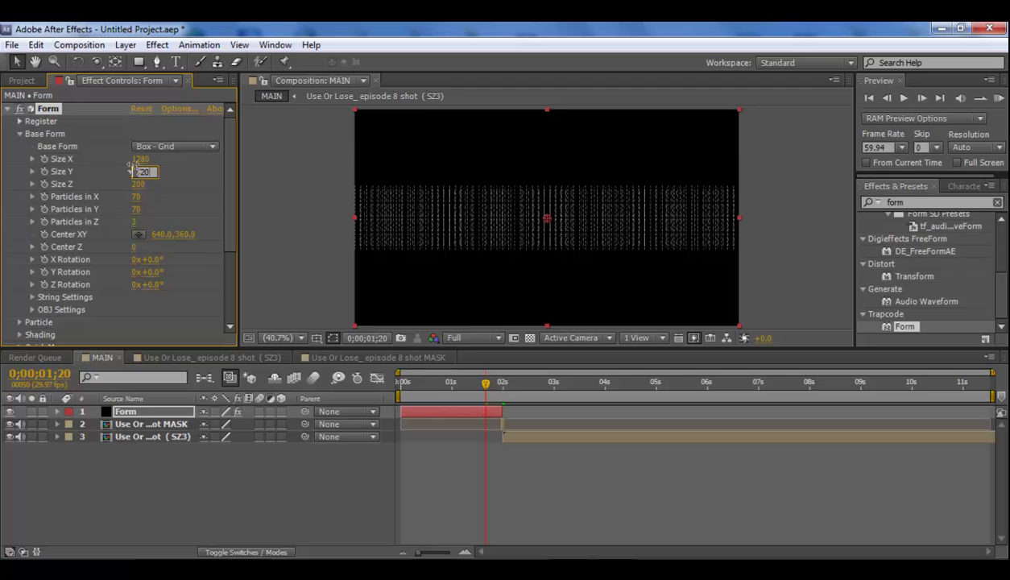
text(720)
key(Return)
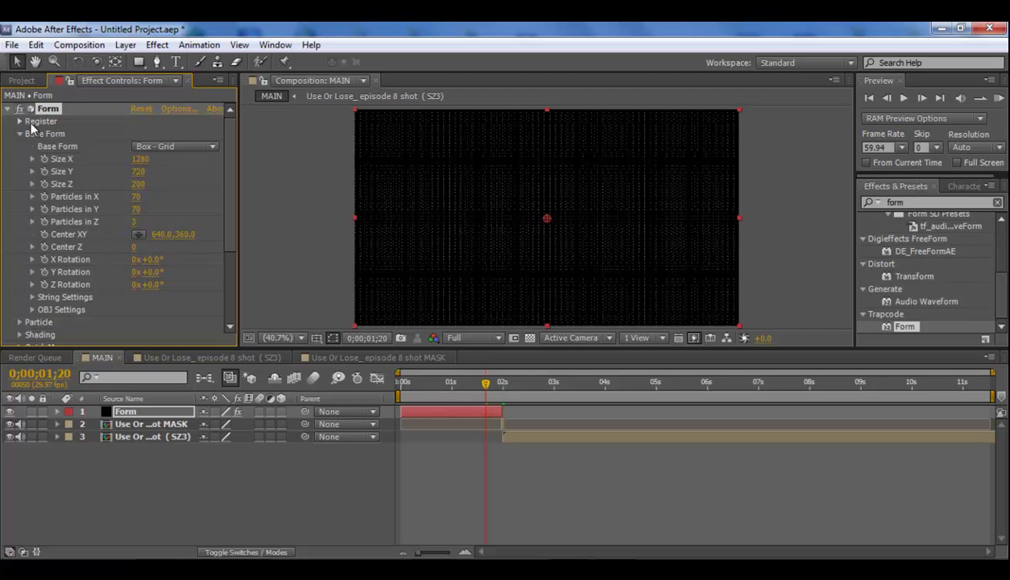
click(135, 222)
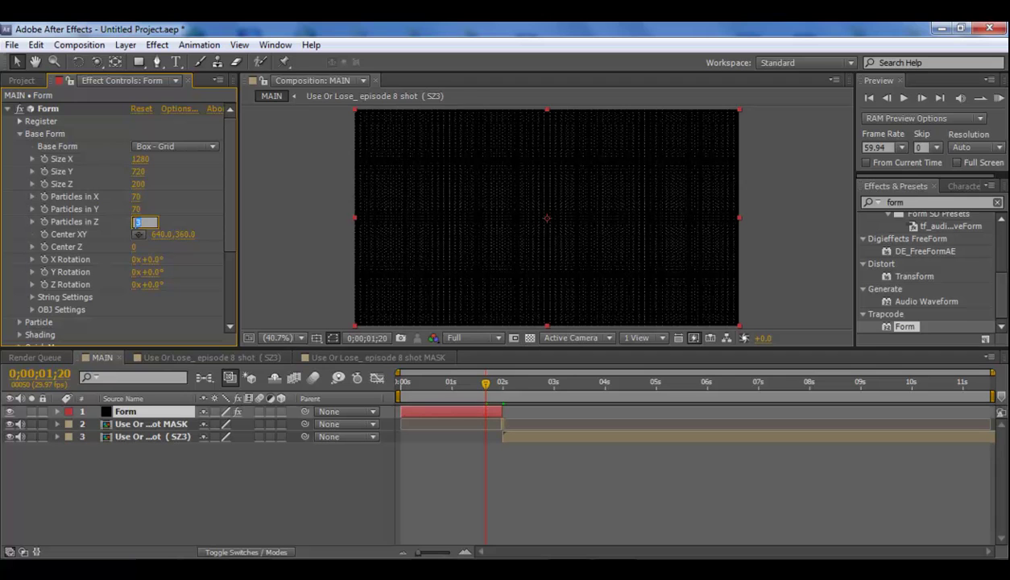
key(Return)
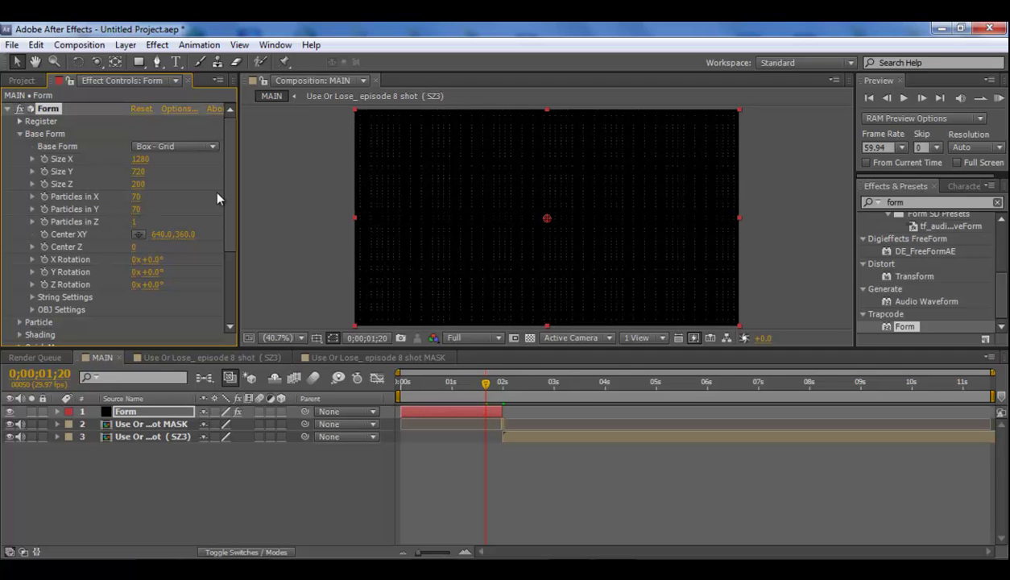
Set the Color and Alpha layer map to RGBA to RGBA over XY, sourced from the MASK layer
click(20, 134)
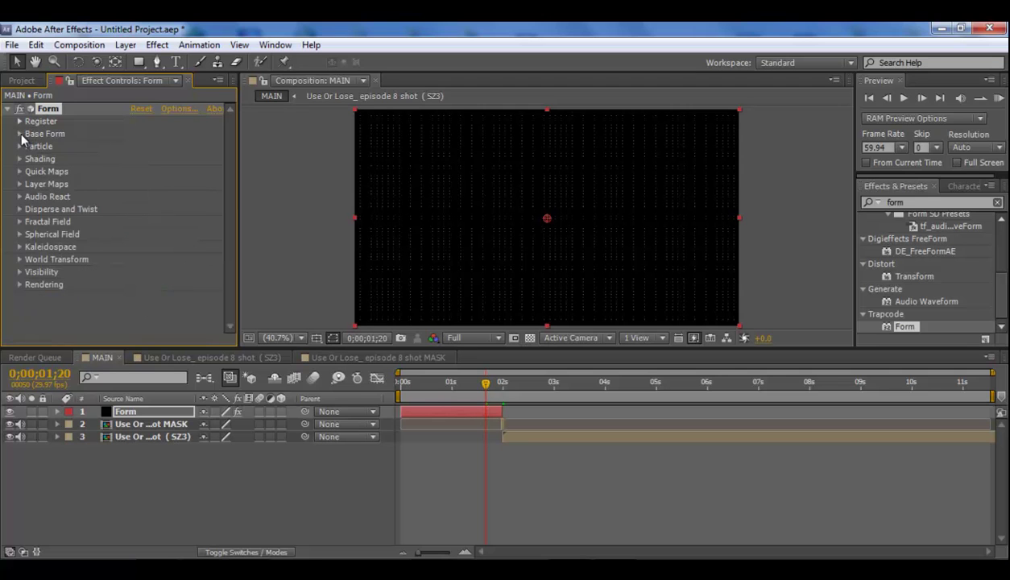
click(19, 184)
click(32, 196)
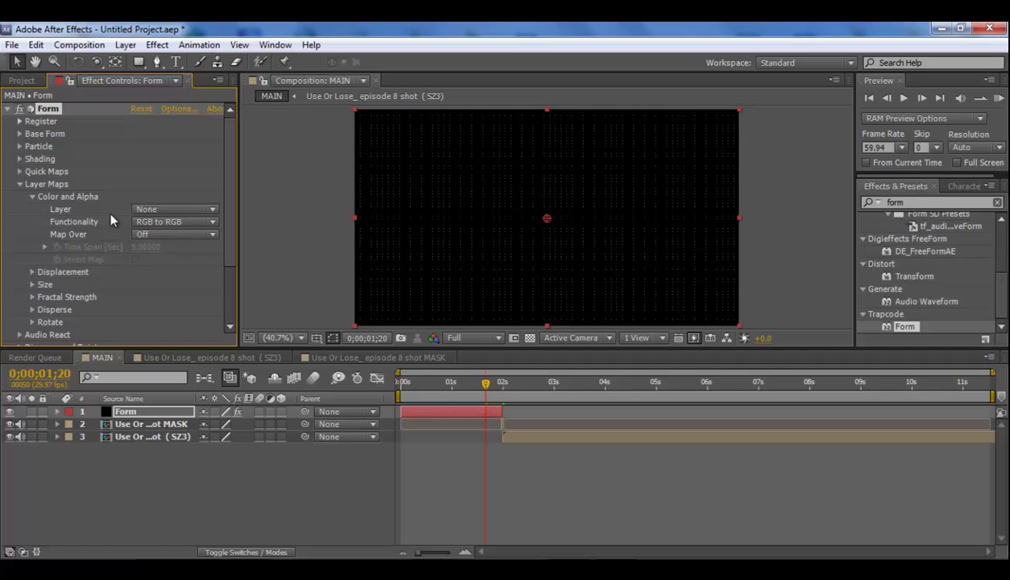
click(150, 222)
click(169, 252)
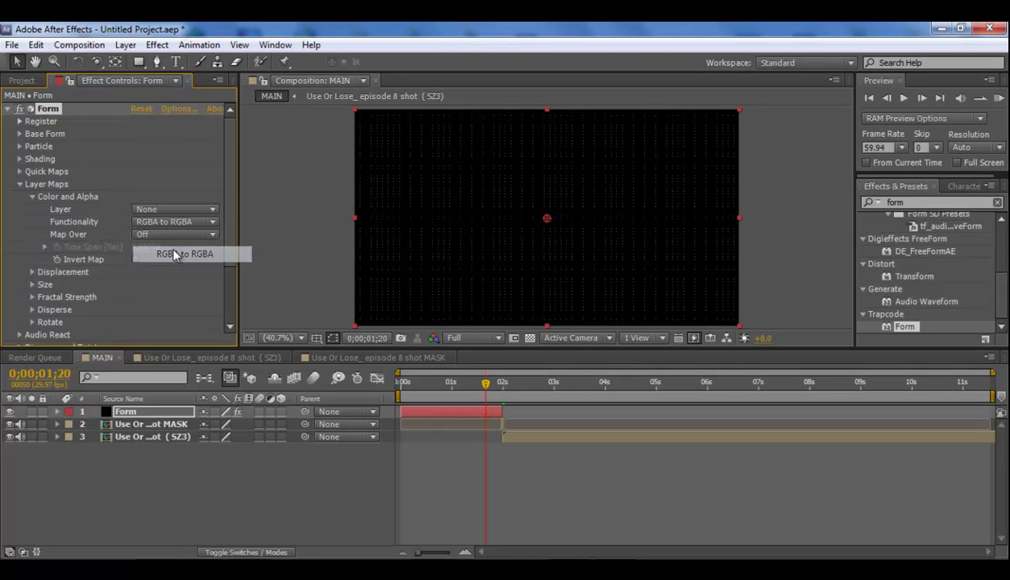
click(171, 234)
click(178, 268)
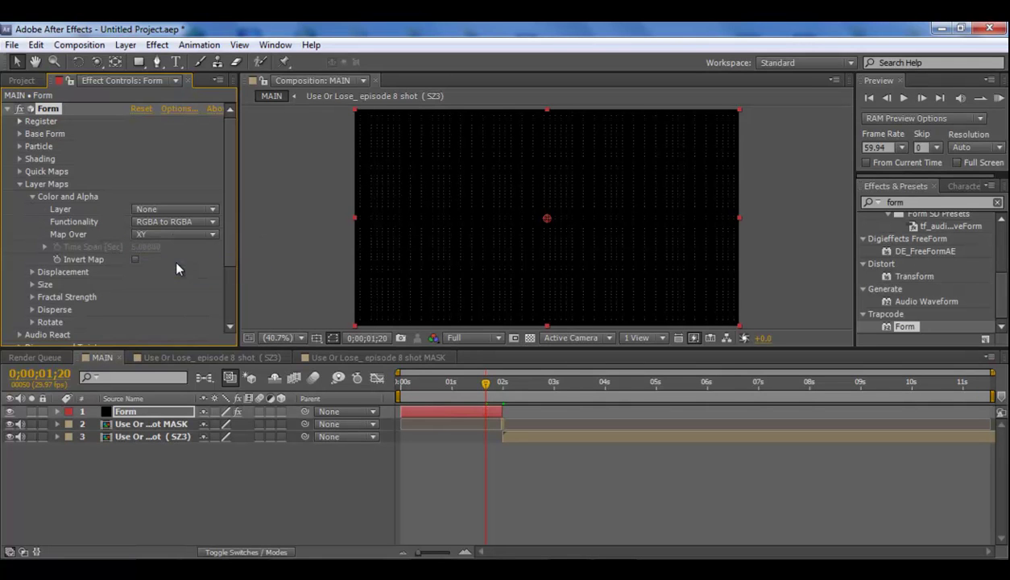
click(153, 209)
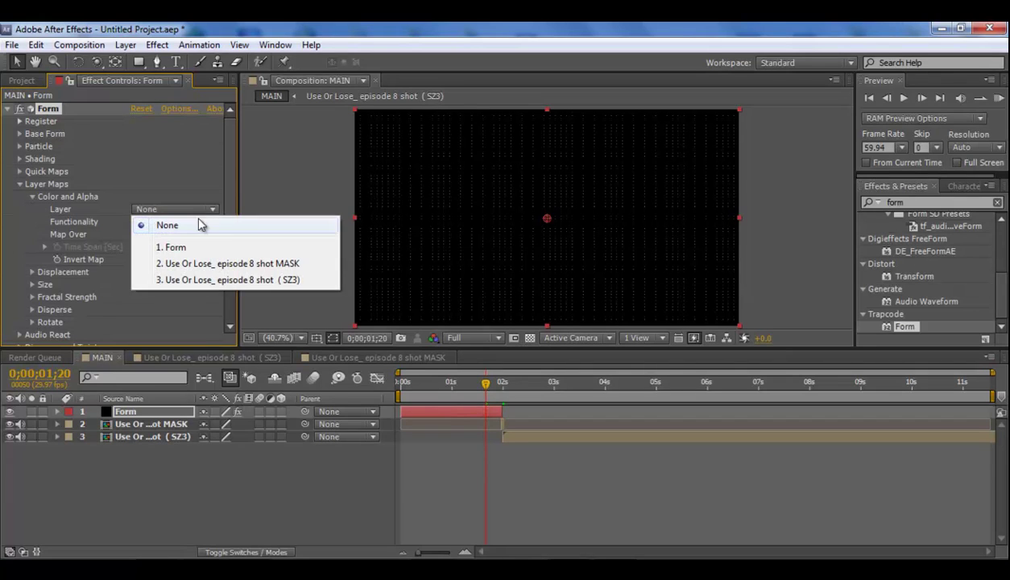
click(265, 263)
key(slash)
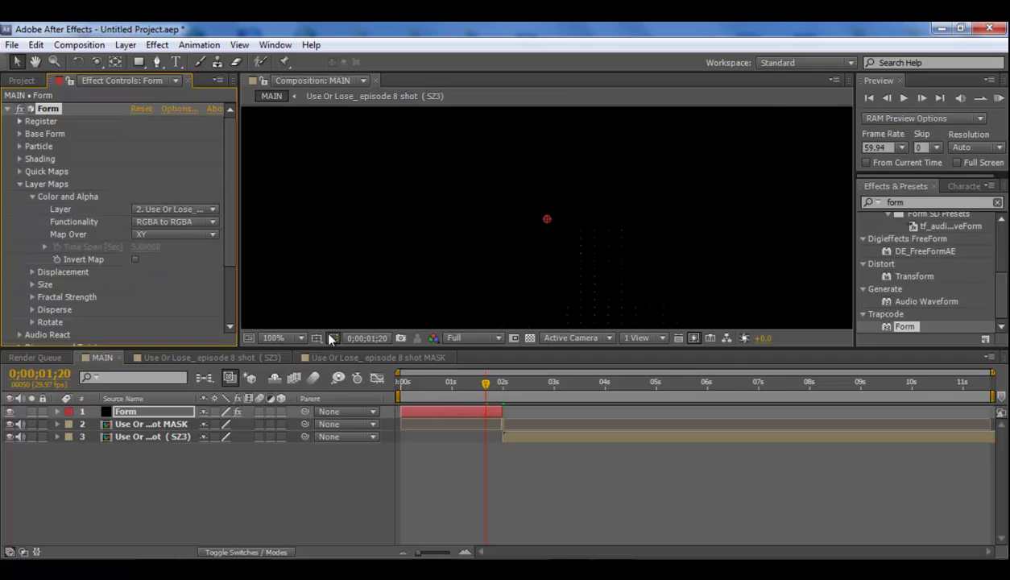
Set Form's Particles in X to 1280 and Particles in Y to 720
key(comma)
key(comma)
key(comma)
key(period)
key(period)
click(282, 337)
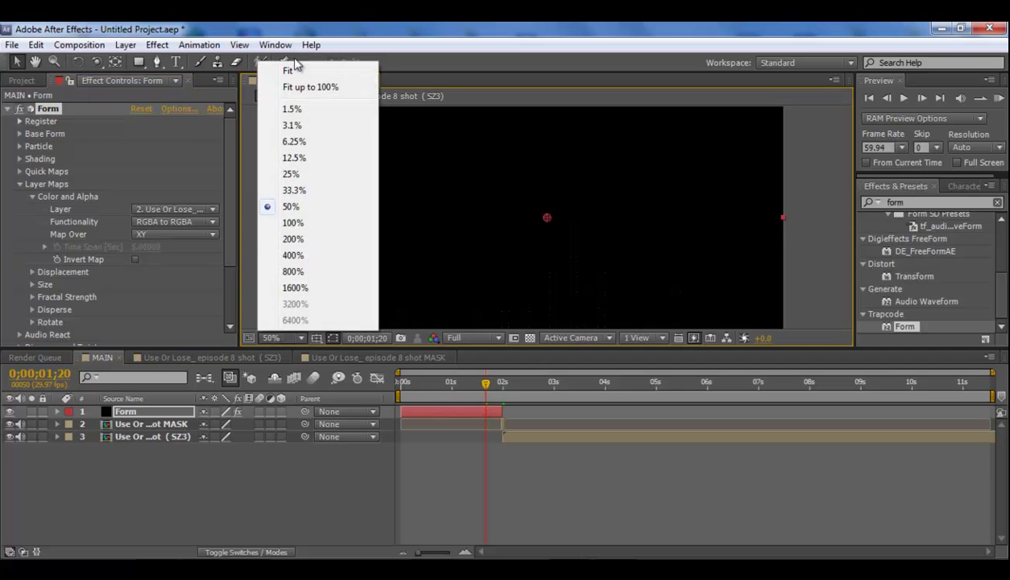
click(294, 71)
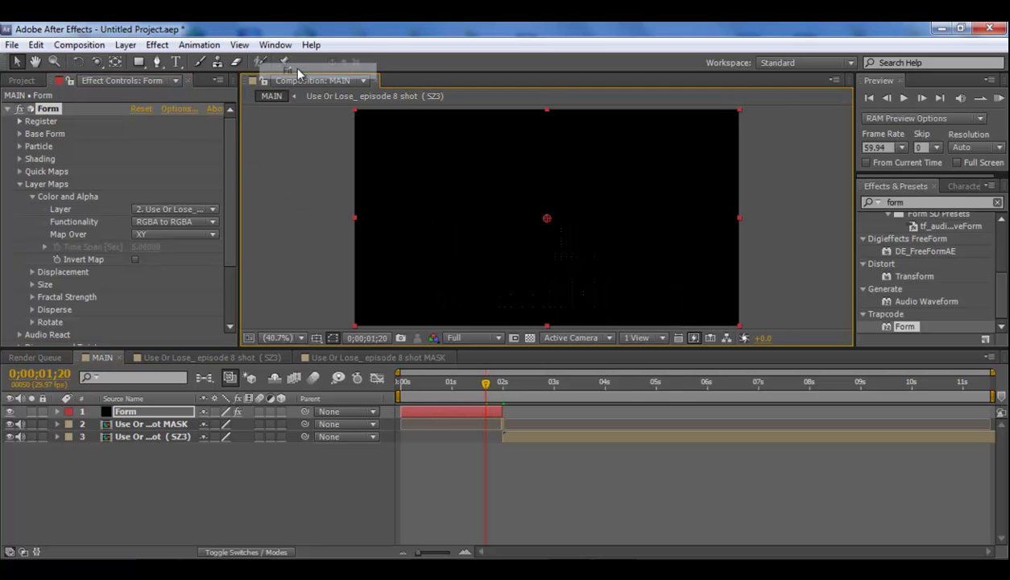
click(19, 184)
click(19, 134)
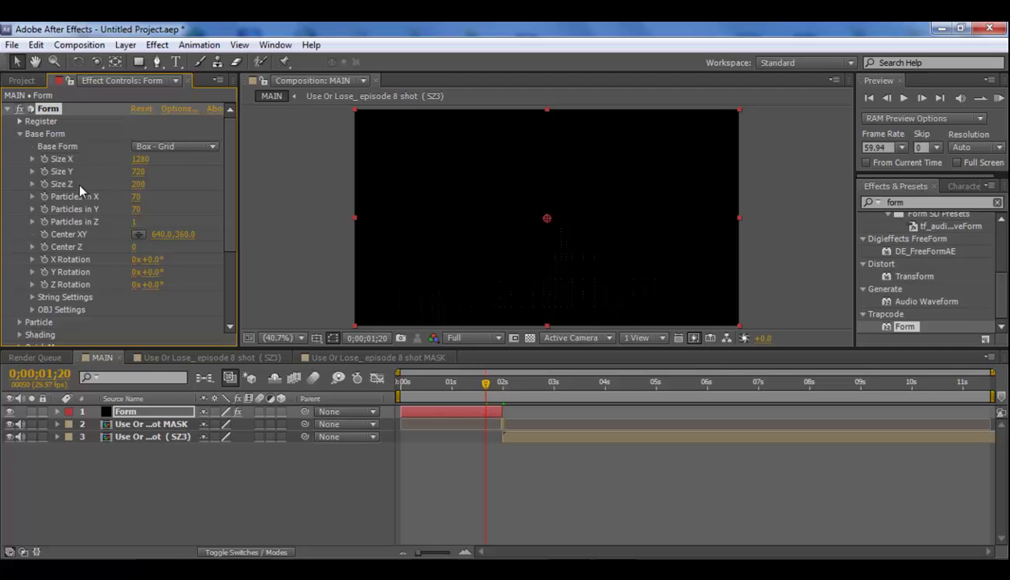
click(138, 196)
text(1280)
key(Tab)
text(720)
key(Return)
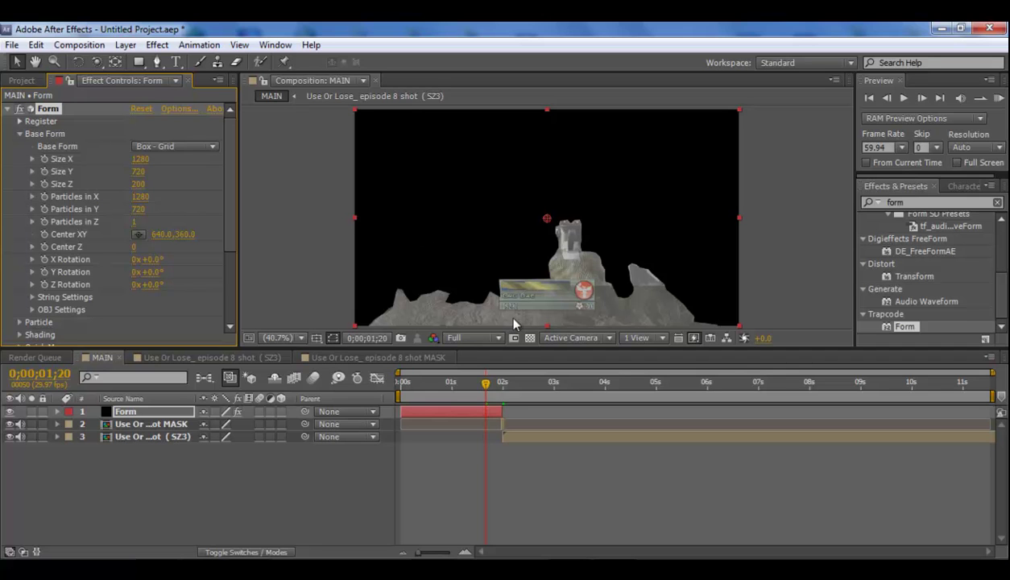
Scrub from 0;00;01;28 to 0;00;02;02 to check the particle terrain before the cut
click(500, 382)
drag(500, 384, 505, 388)
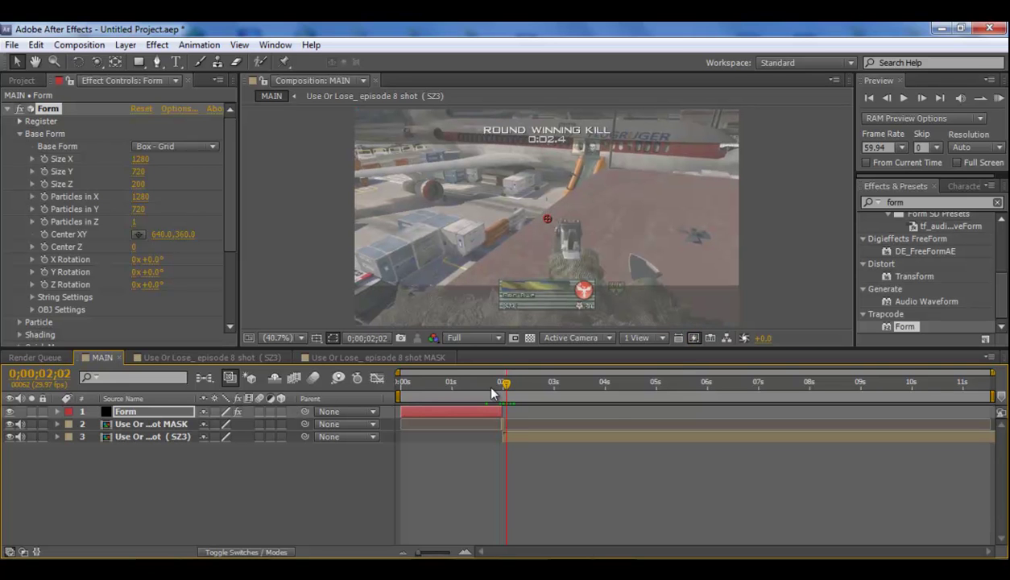
click(490, 385)
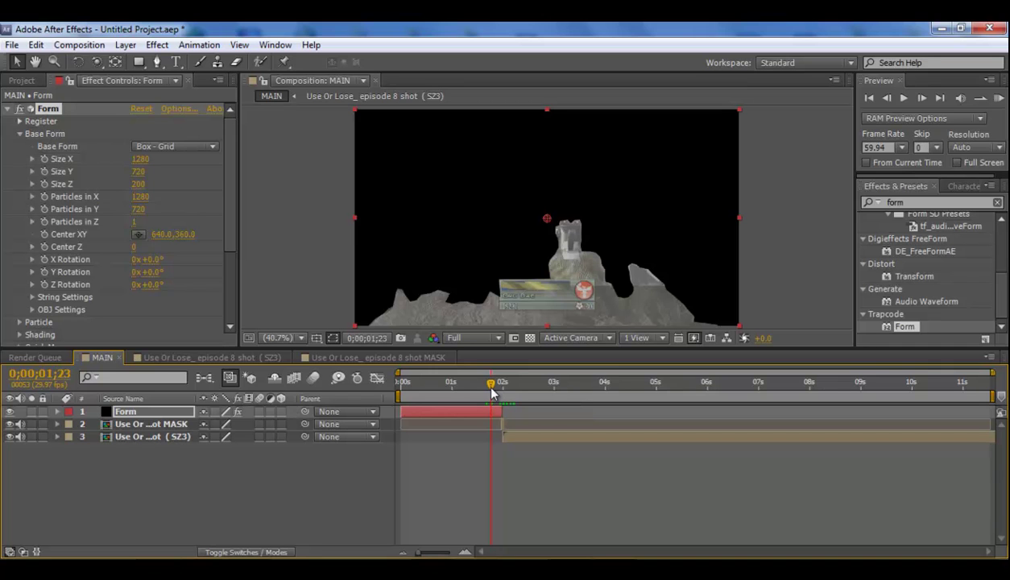
click(21, 134)
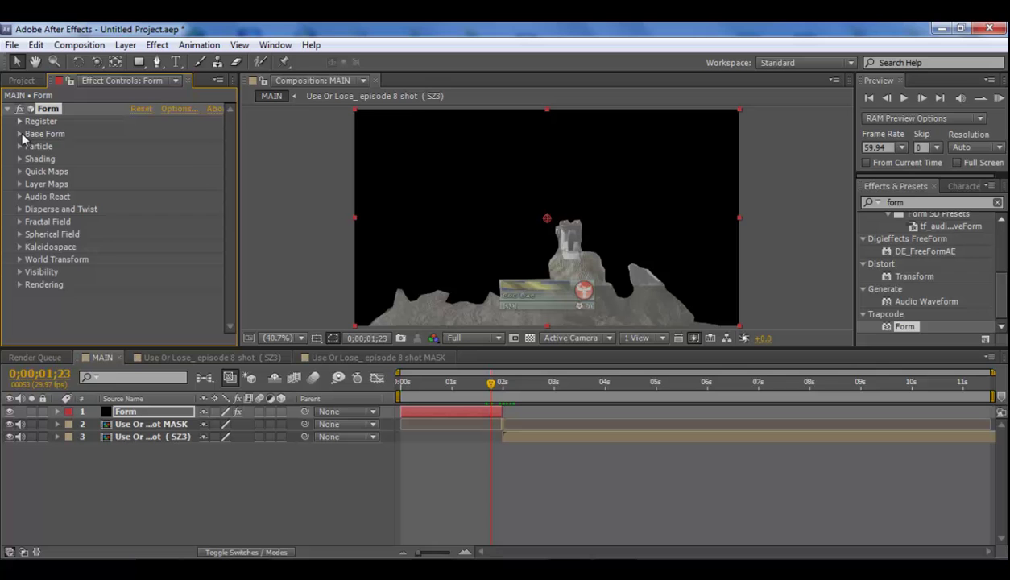
Open Fractal Field and set a Displace keyframe at 0;00;01;29
click(19, 226)
scroll(102, 247, down, 1)
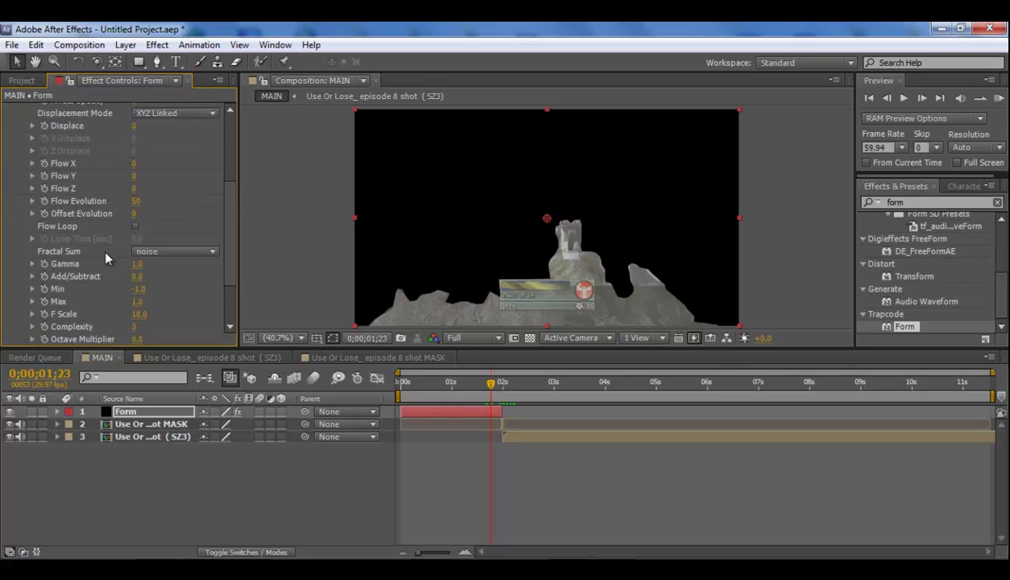
scroll(102, 246, up, 2)
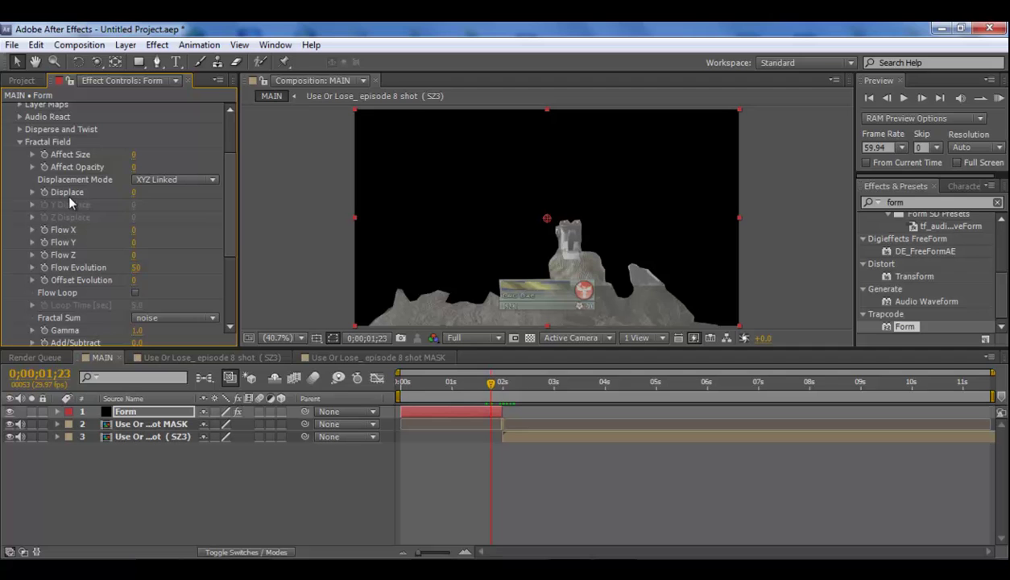
drag(491, 383, 502, 392)
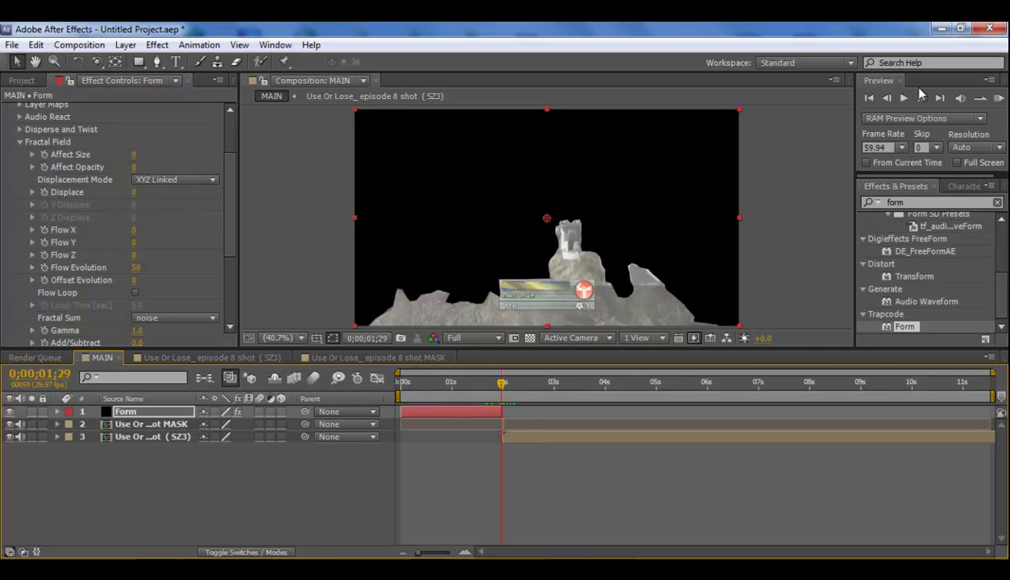
click(901, 97)
click(900, 98)
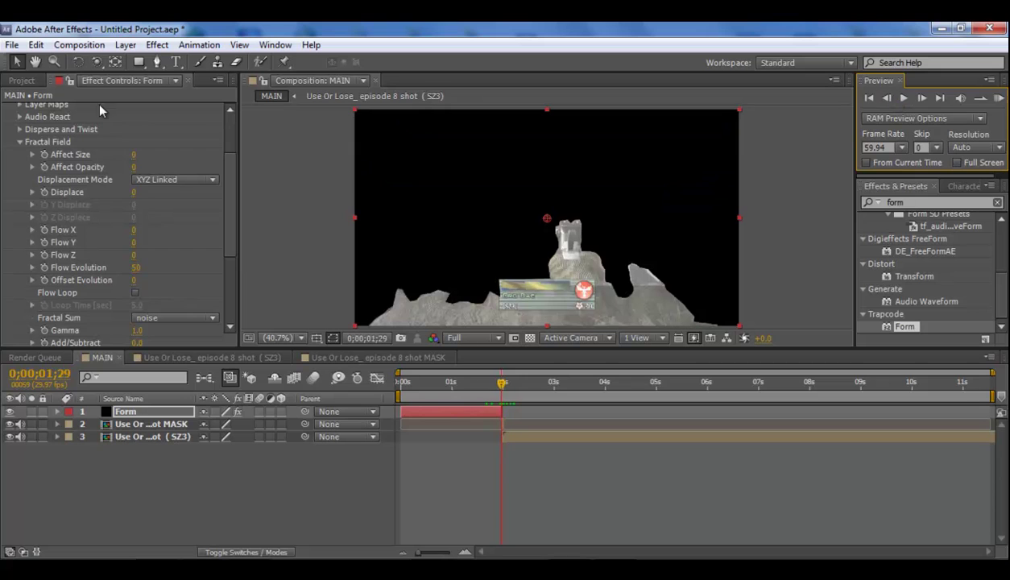
click(44, 192)
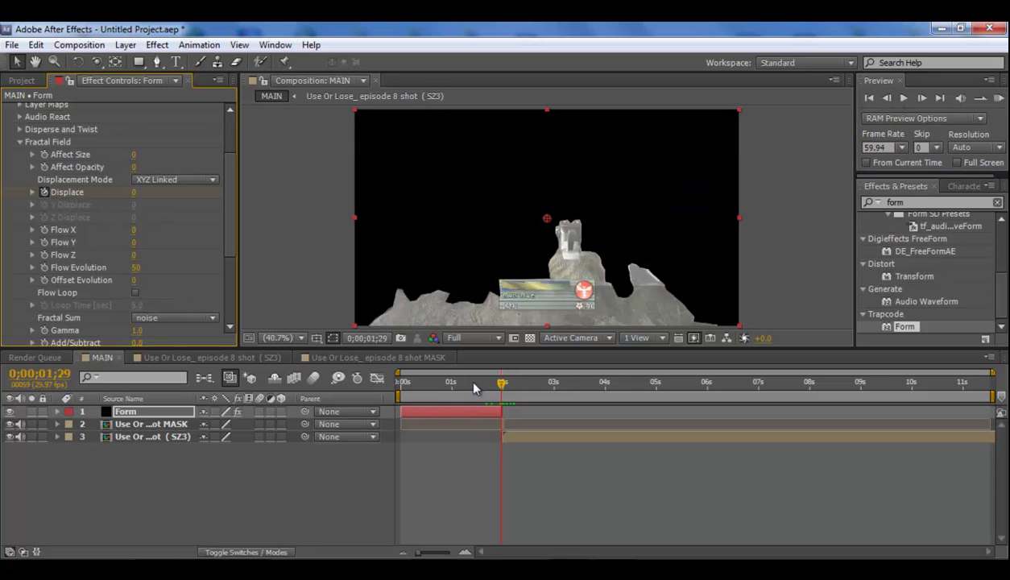
At 0;00;00;16 set Displace to 1000 and scrub to watch the particles converge
click(419, 385)
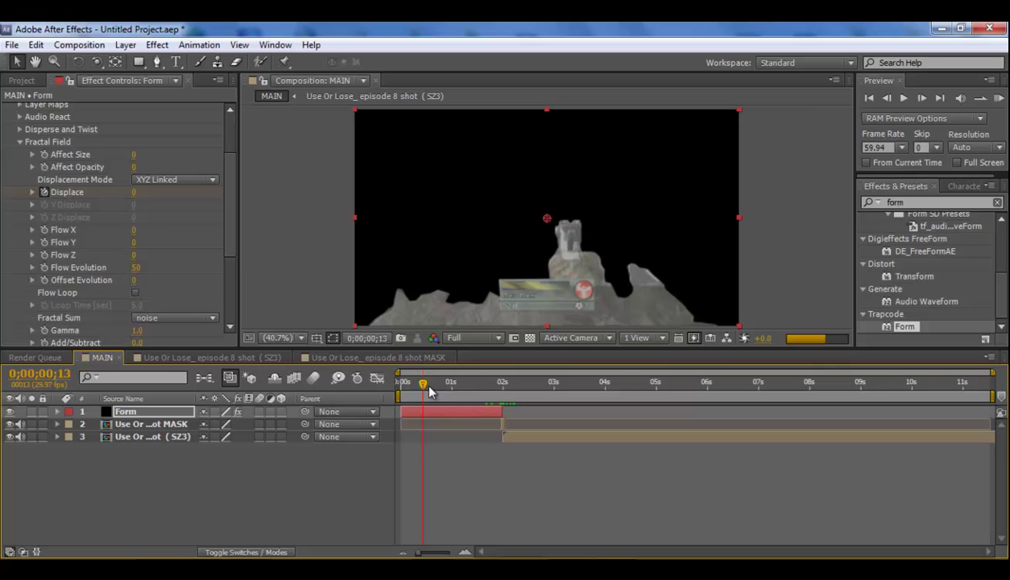
click(428, 387)
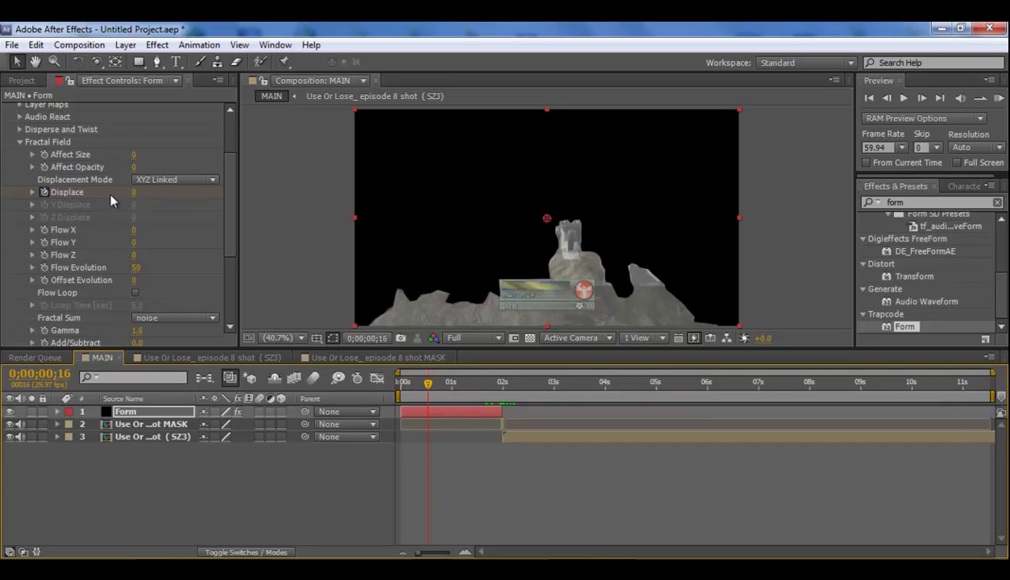
click(133, 193)
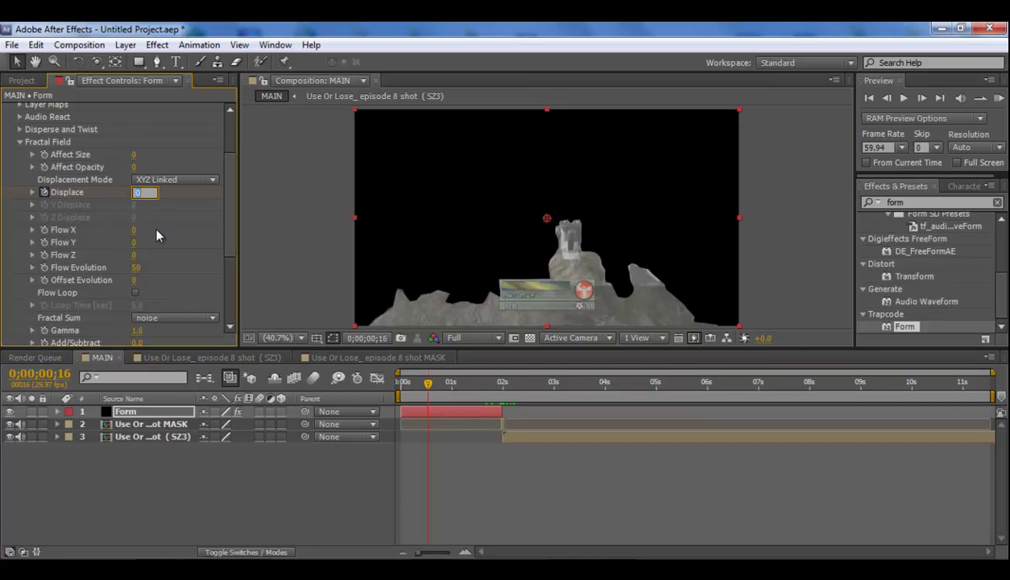
text(1000)
key(Return)
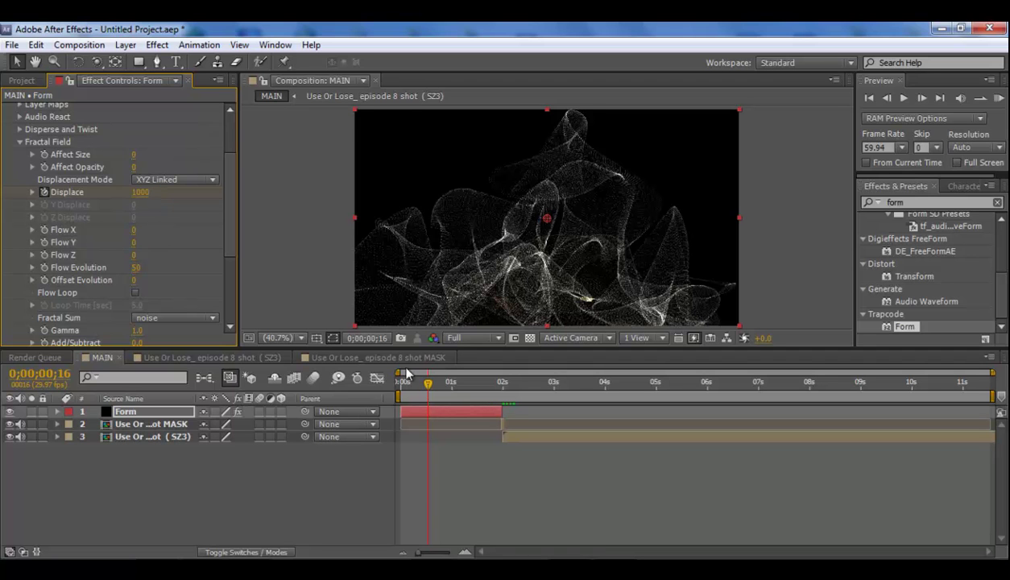
drag(435, 385, 506, 388)
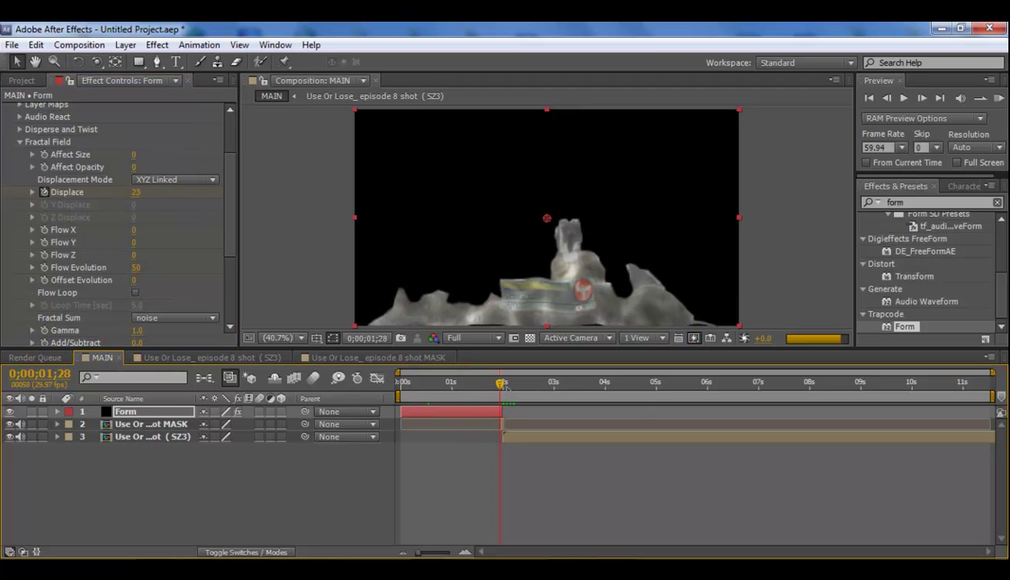
At 0;00;00;16 lower Fractal Field Flow Evolution to 10, then collapse Fractal Field
click(505, 388)
click(427, 391)
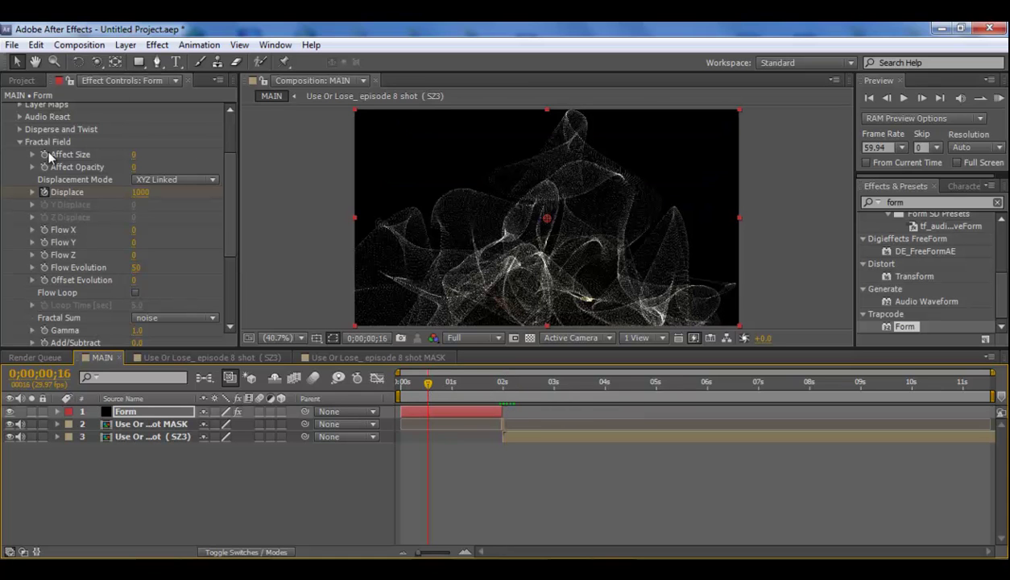
click(134, 269)
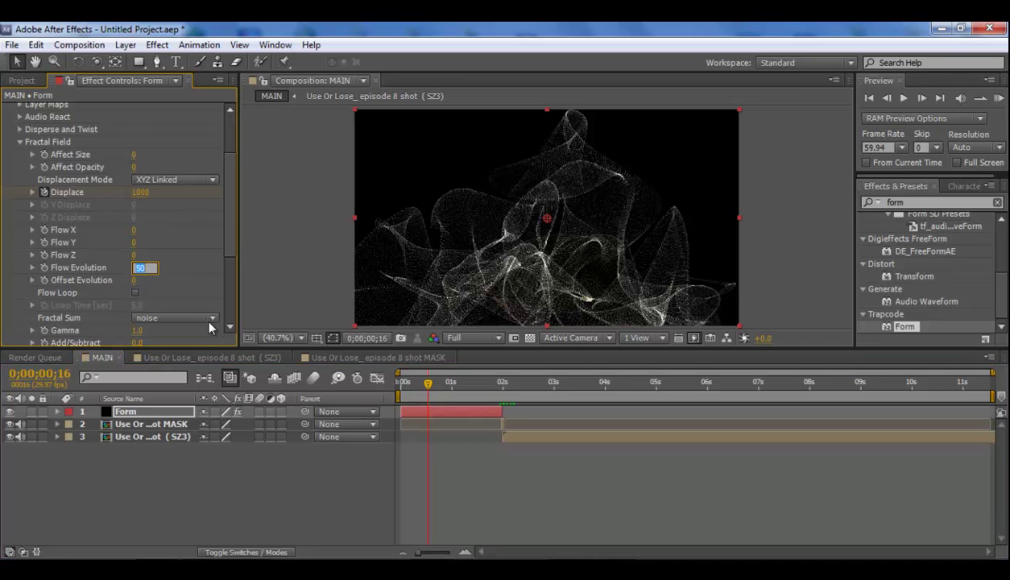
text(6)
key(Return)
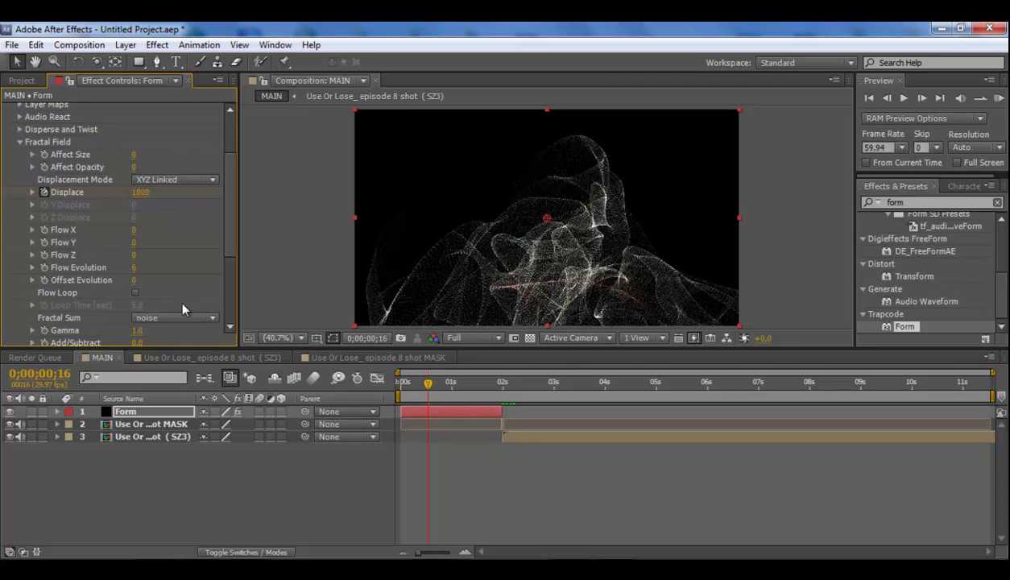
click(135, 267)
text(50)
key(Return)
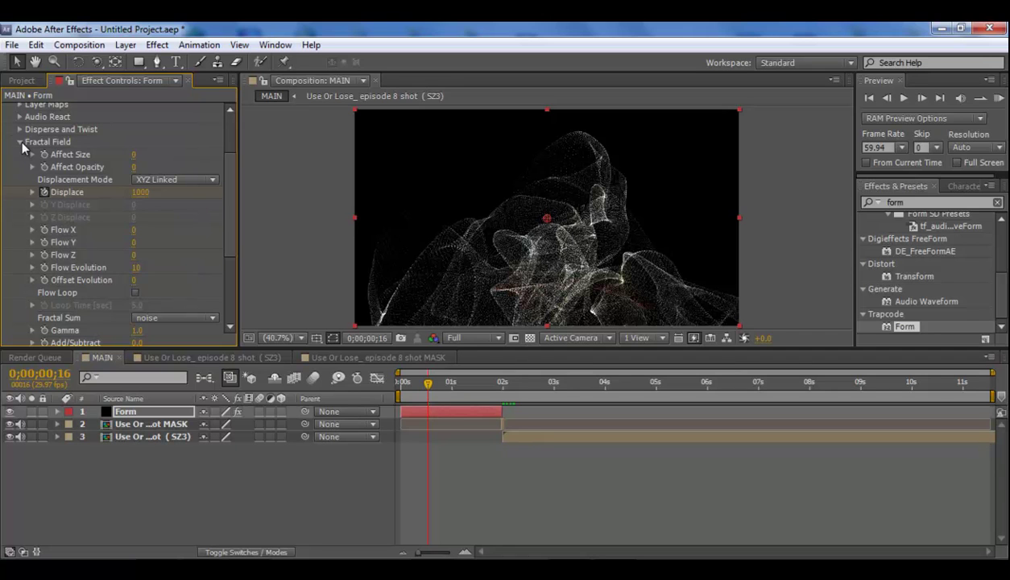
click(20, 140)
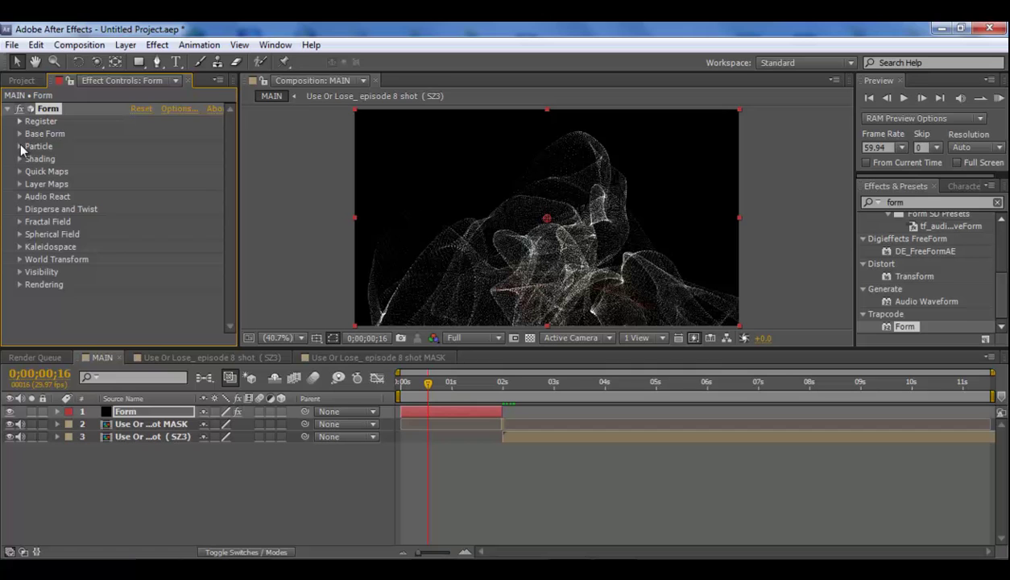
click(83, 310)
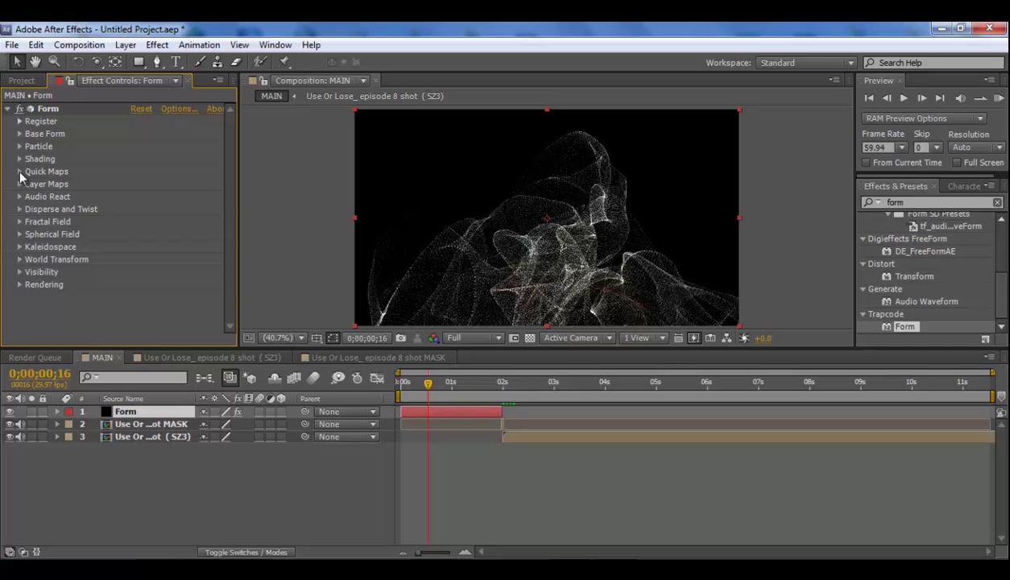
click(19, 133)
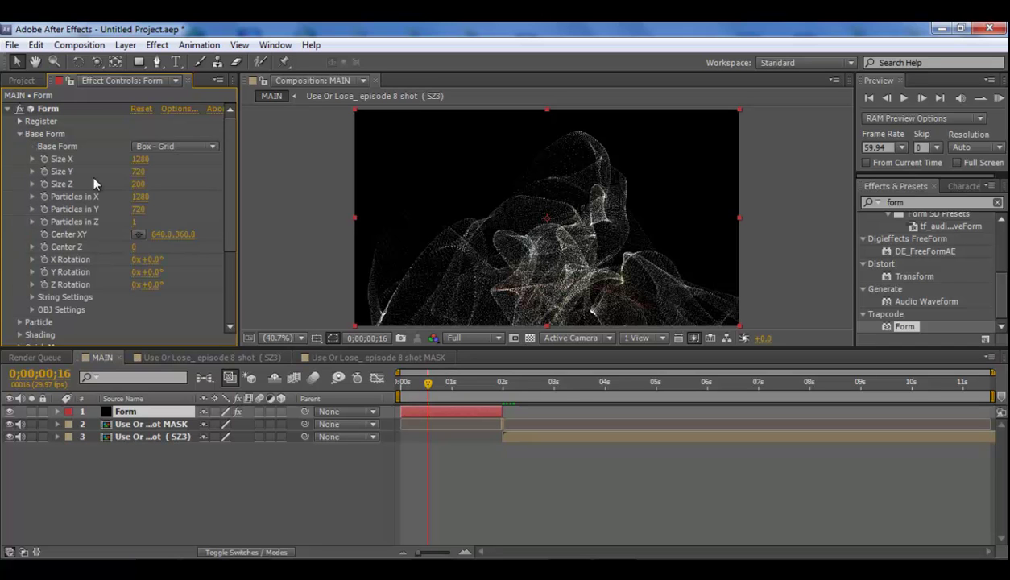
click(20, 134)
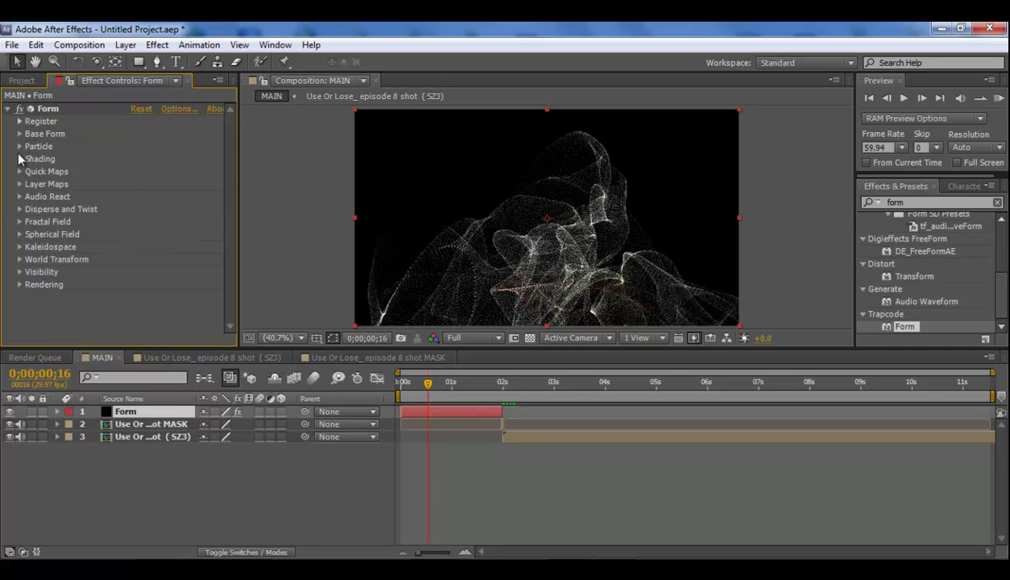
click(19, 147)
drag(133, 209, 145, 204)
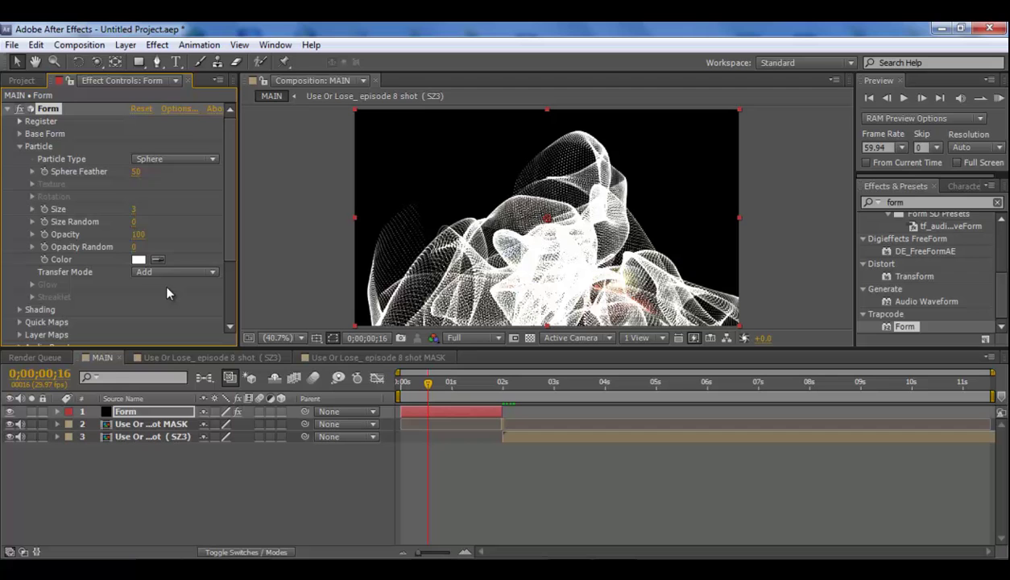
key(ctrl+z)
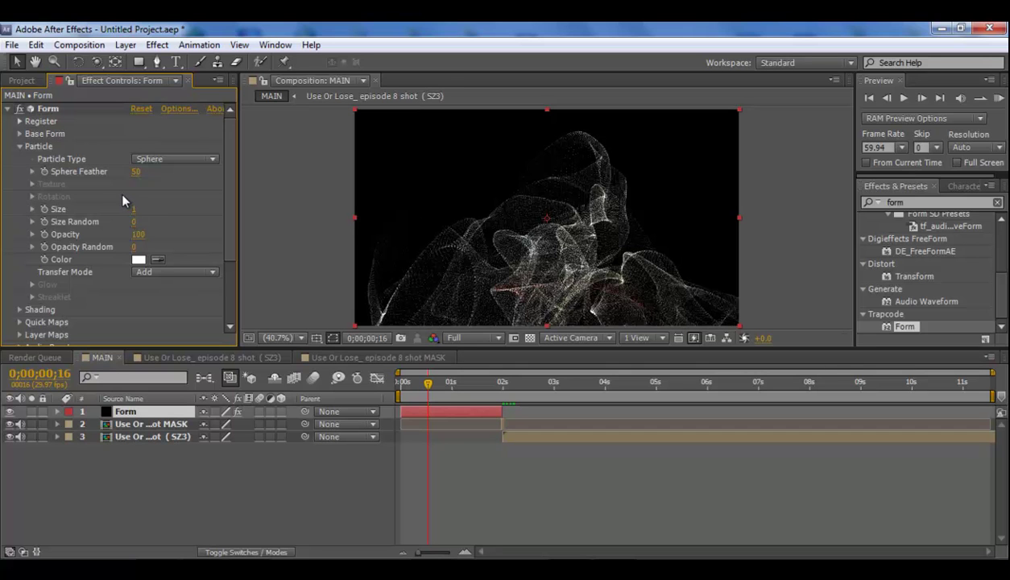
click(136, 209)
text(4)
key(Return)
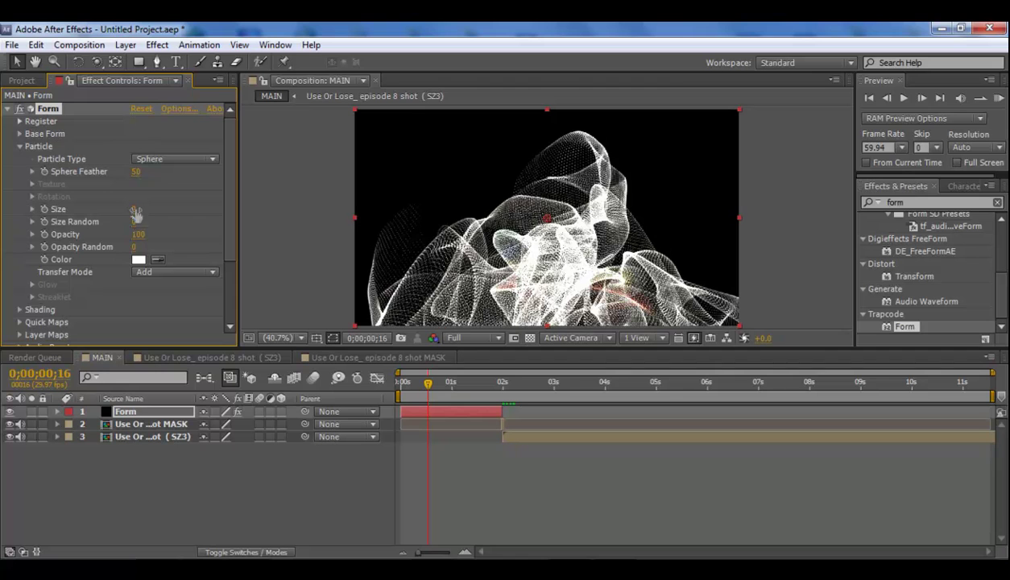
key(ctrl+z)
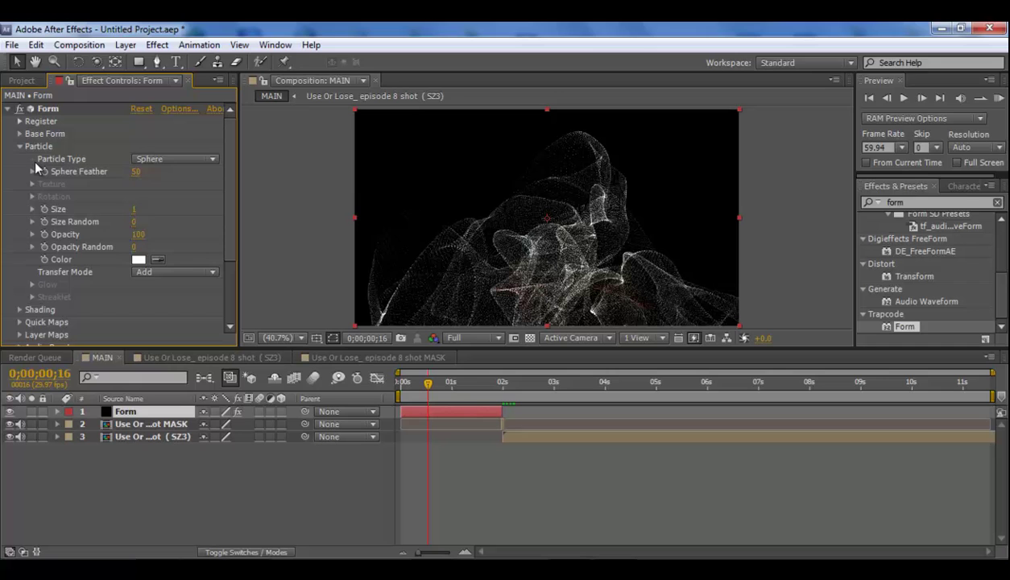
click(138, 260)
click(375, 209)
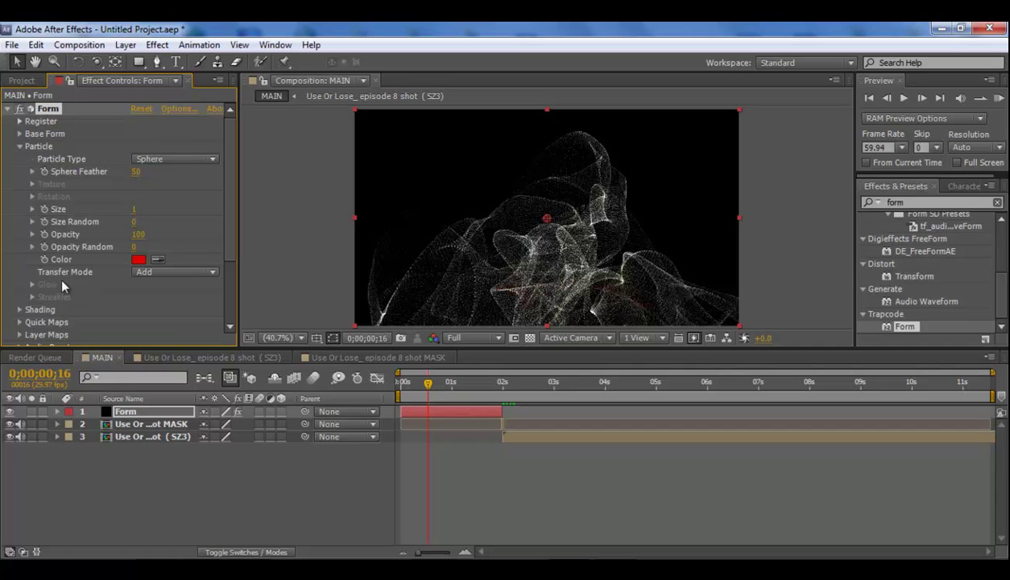
key(ctrl+z)
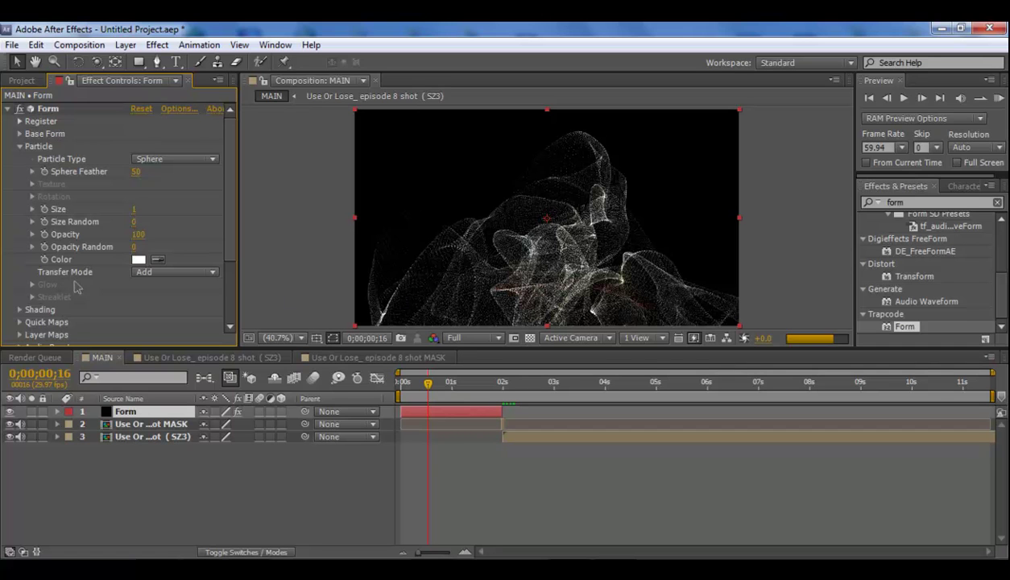
click(23, 147)
click(20, 148)
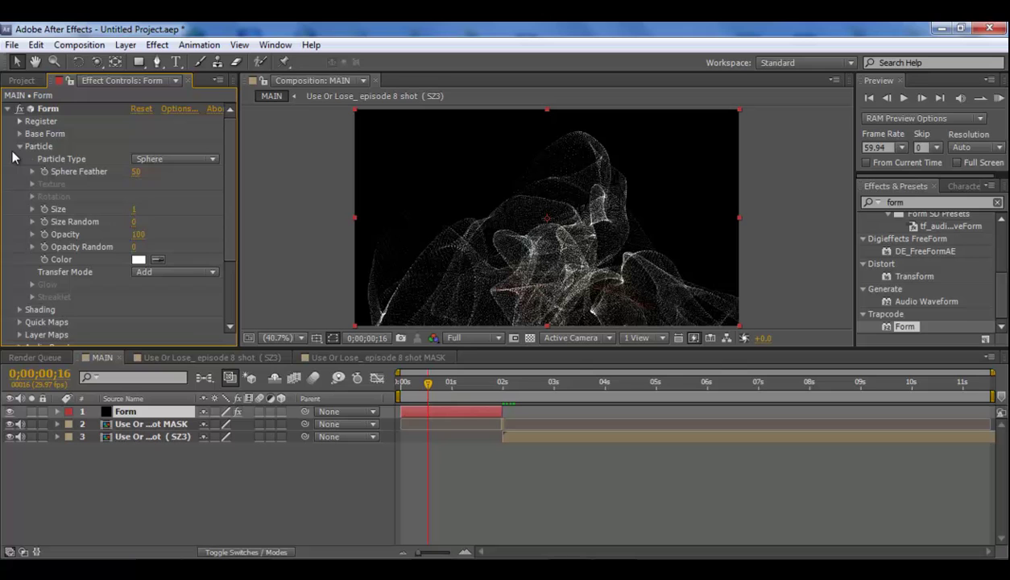
click(20, 148)
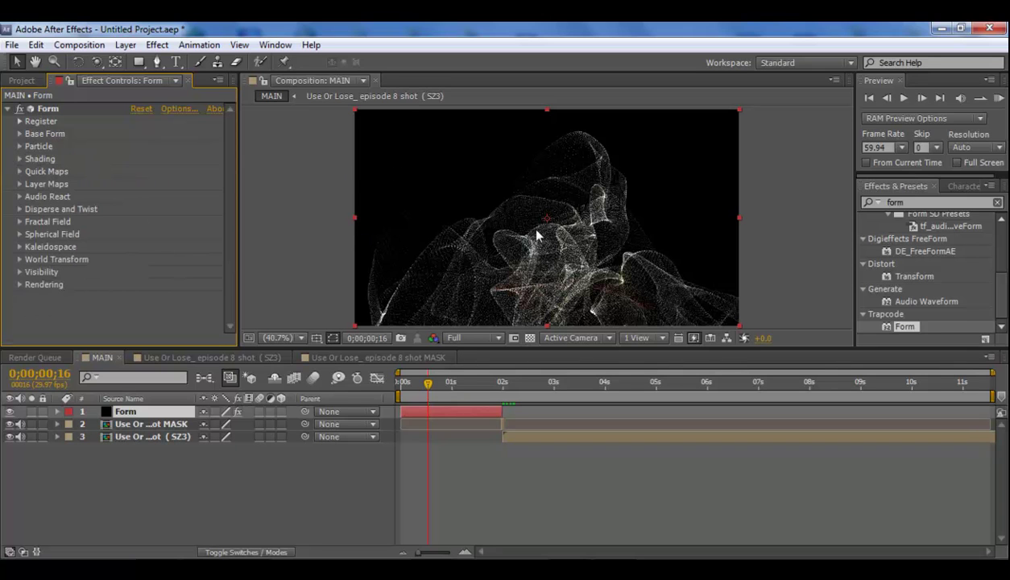
Apply CC Vector Blur to the Form layer with no vector map, based on Alpha
click(7, 108)
click(7, 108)
key(ctrl+5)
text(vecto)
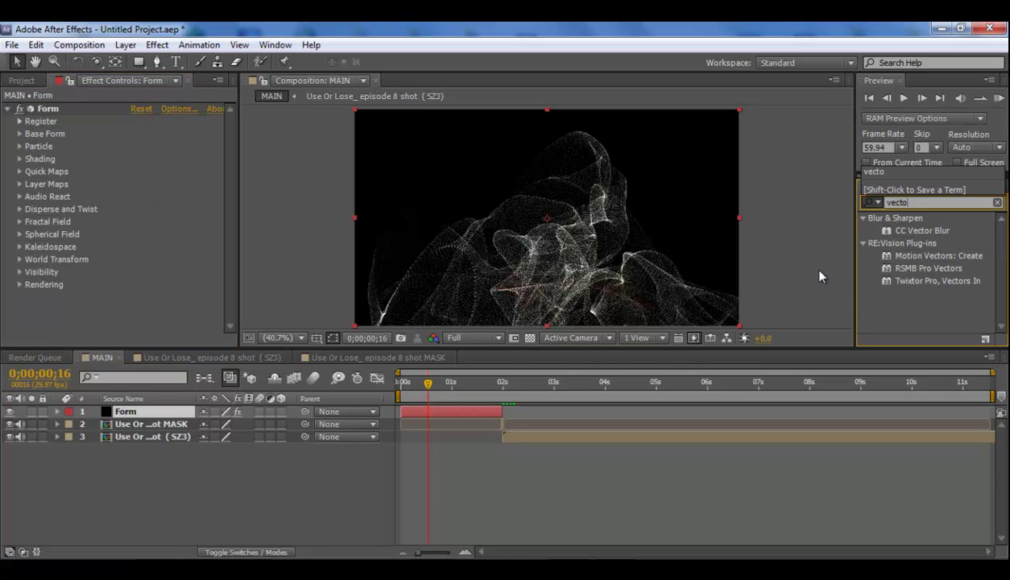
drag(920, 230, 145, 415)
scroll(40, 246, up, 3)
click(9, 108)
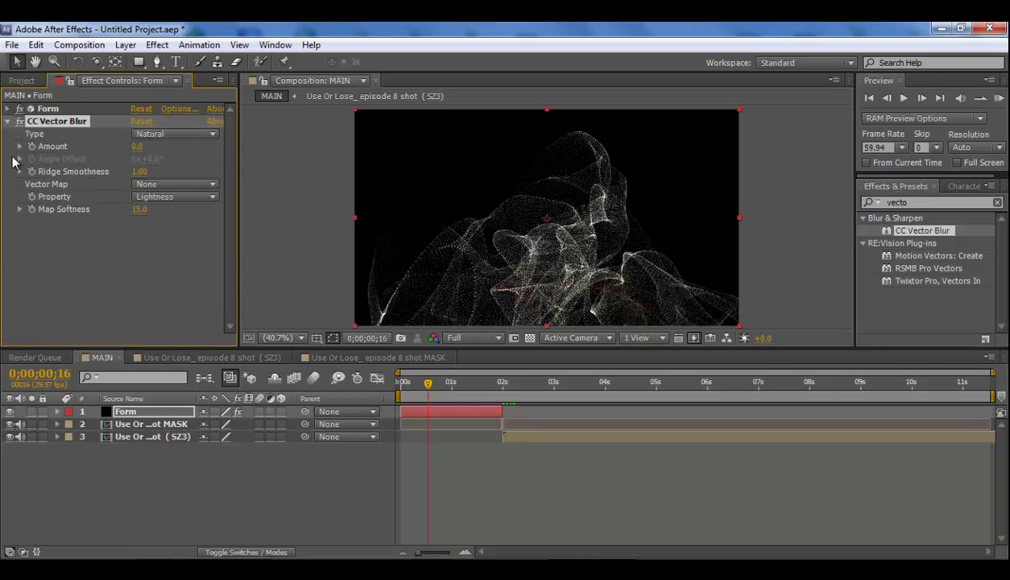
click(157, 186)
click(68, 194)
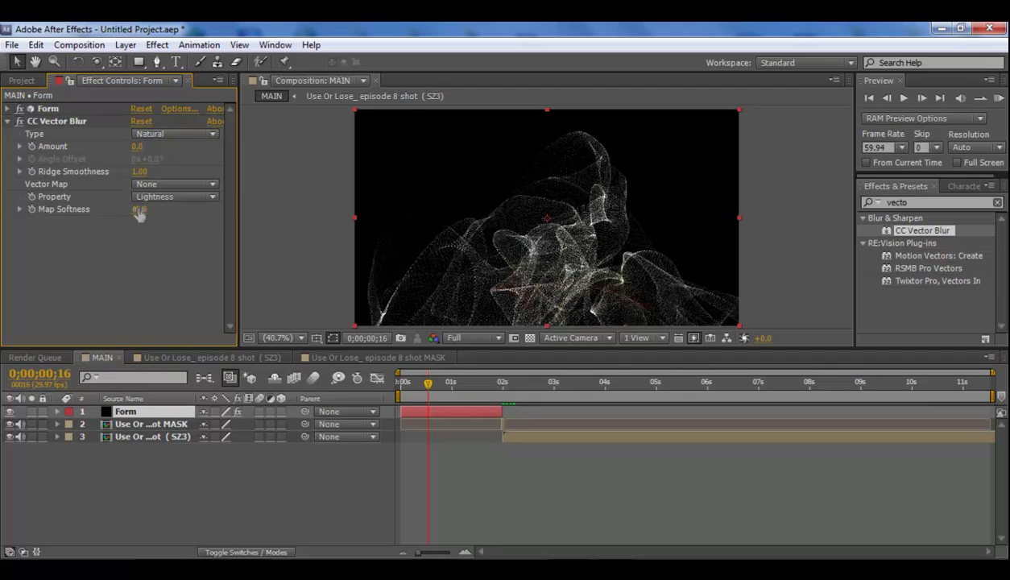
click(159, 198)
click(173, 259)
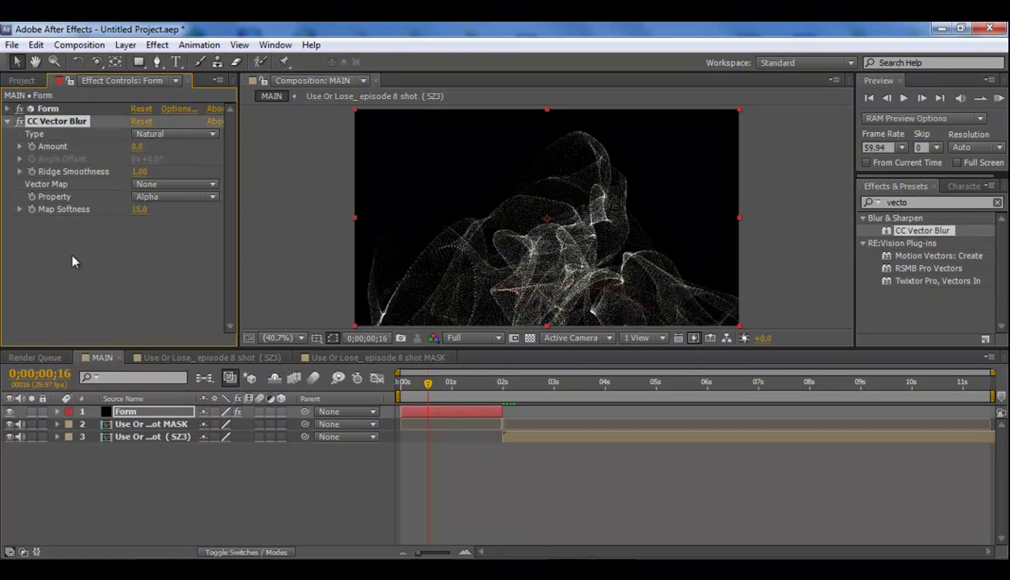
Try vector blur amounts of 15, 8 and then 10
click(137, 147)
text(15)
key(Return)
mouse_move(137, 153)
mouse_down()
mouse_move(124, 158)
mouse_move(121, 148)
mouse_move(141, 153)
mouse_up()
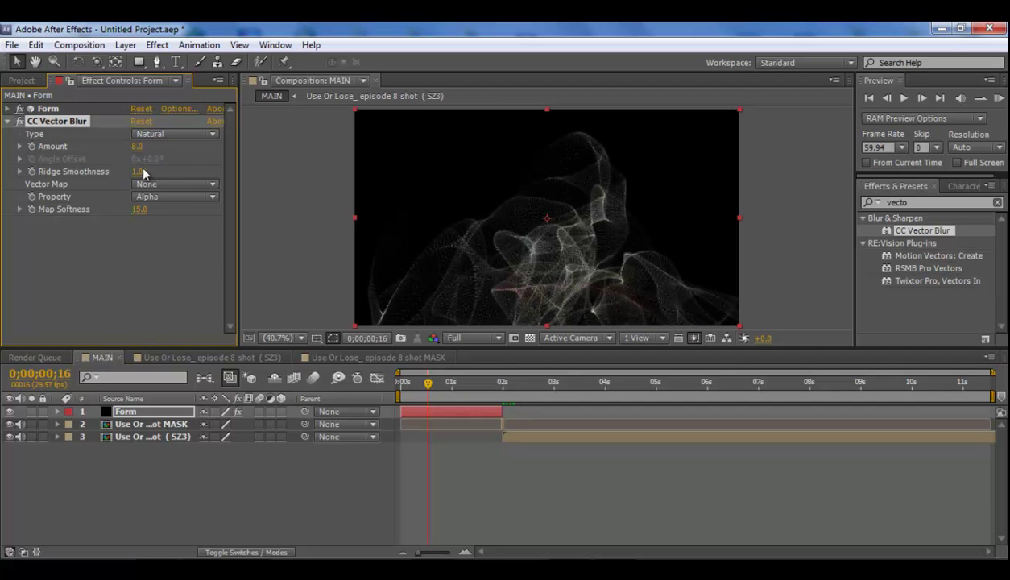
text(10)
key(Return)
Delete the CC Vector Blur effect from the Form layer
click(178, 235)
click(55, 121)
key(Delete)
Apply Trapcode Shine to the Form layer with Transfer Mode set to Soft Light
click(875, 203)
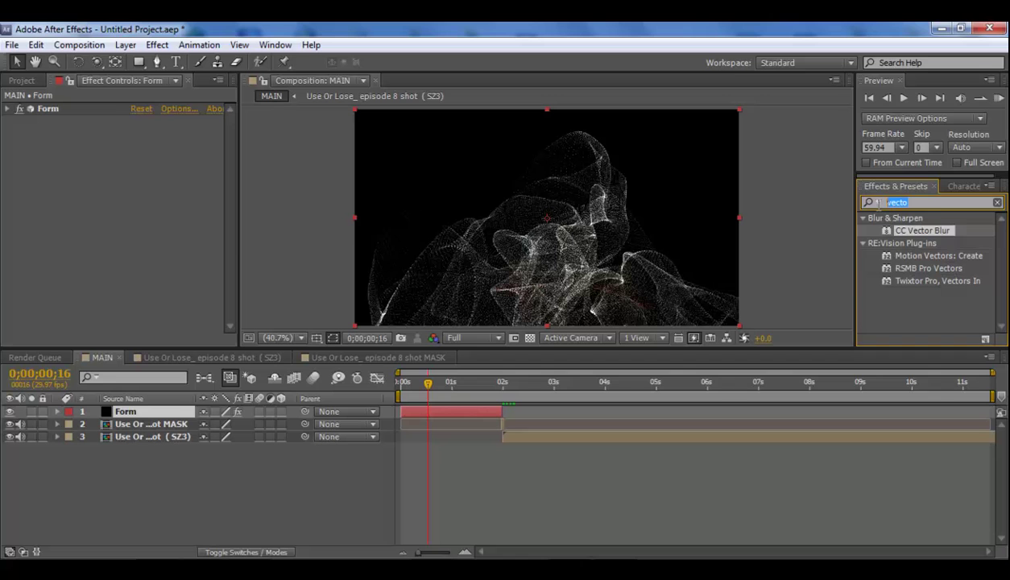
text(shine)
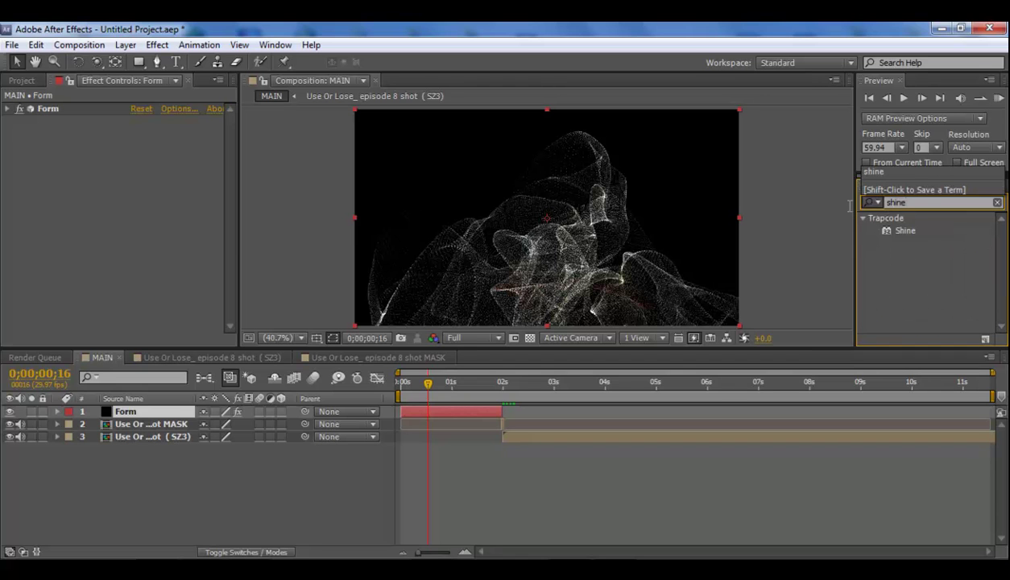
drag(911, 232, 92, 233)
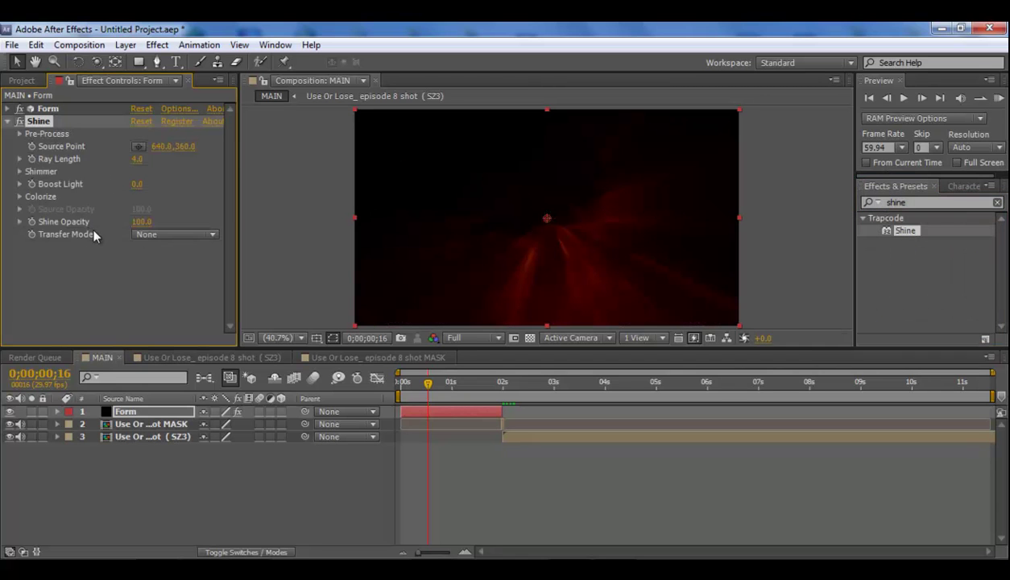
click(166, 235)
click(219, 349)
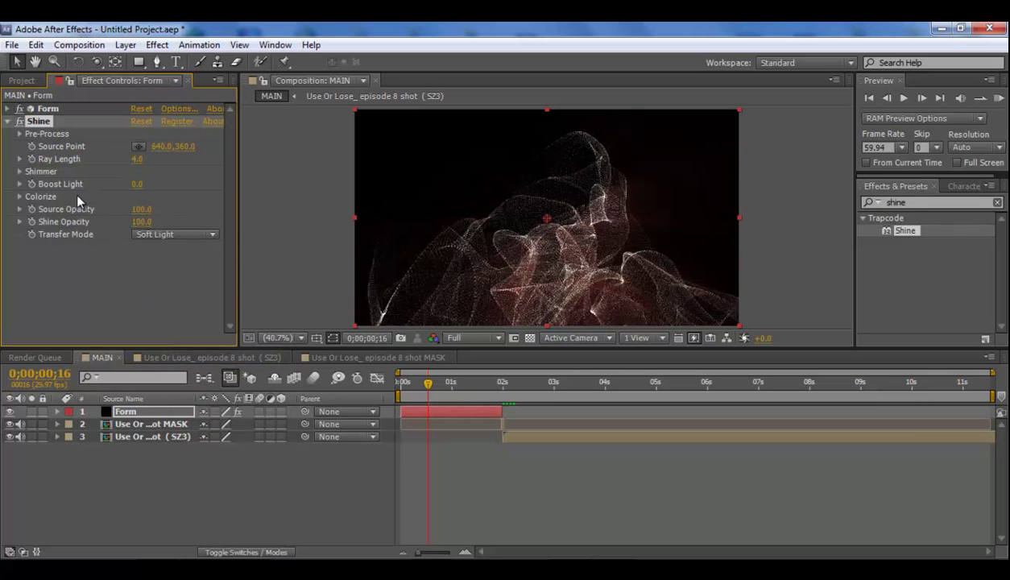
Try the RGB and Magic colorize presets, settling on USA
click(22, 199)
click(161, 208)
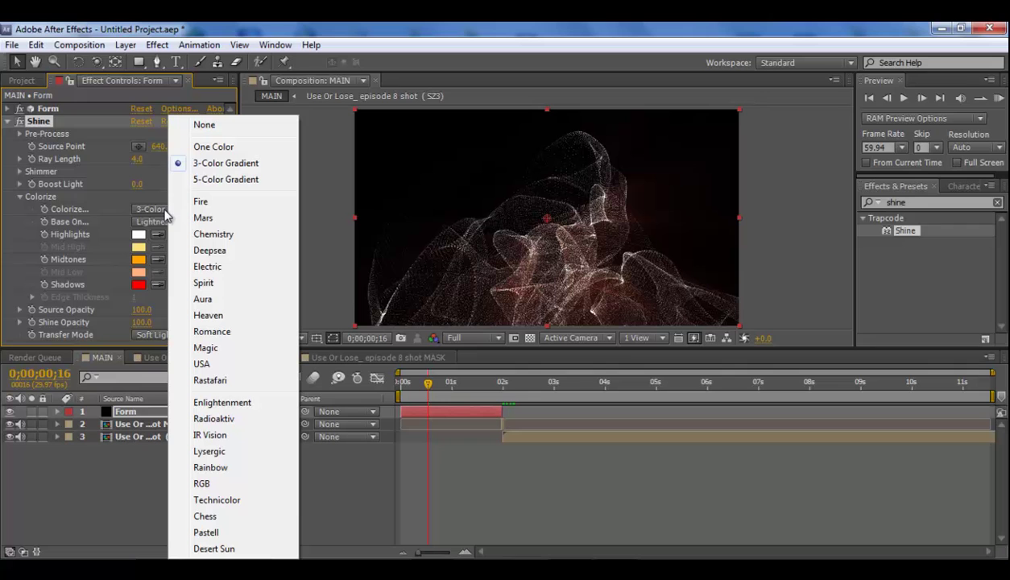
click(219, 483)
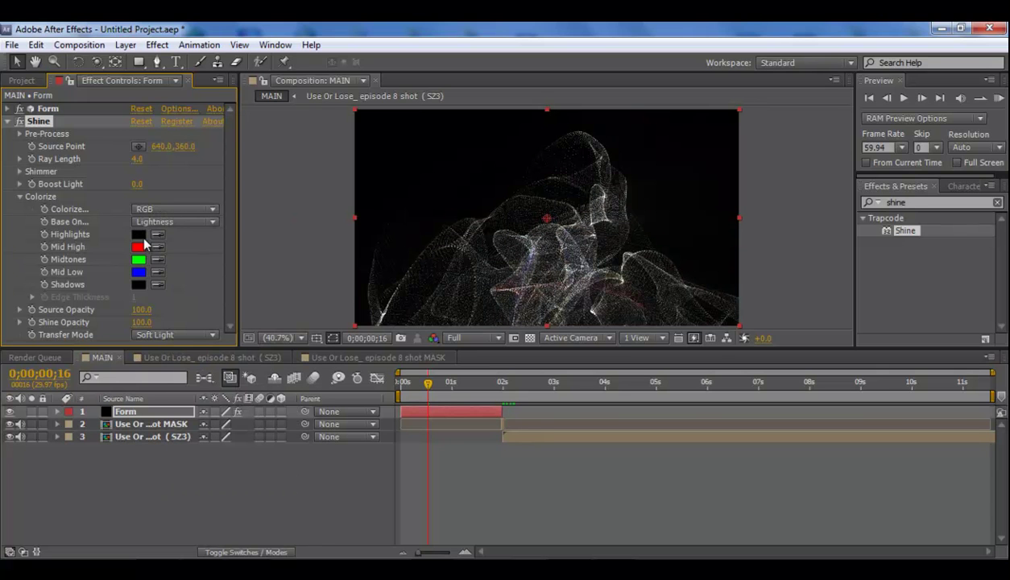
click(207, 209)
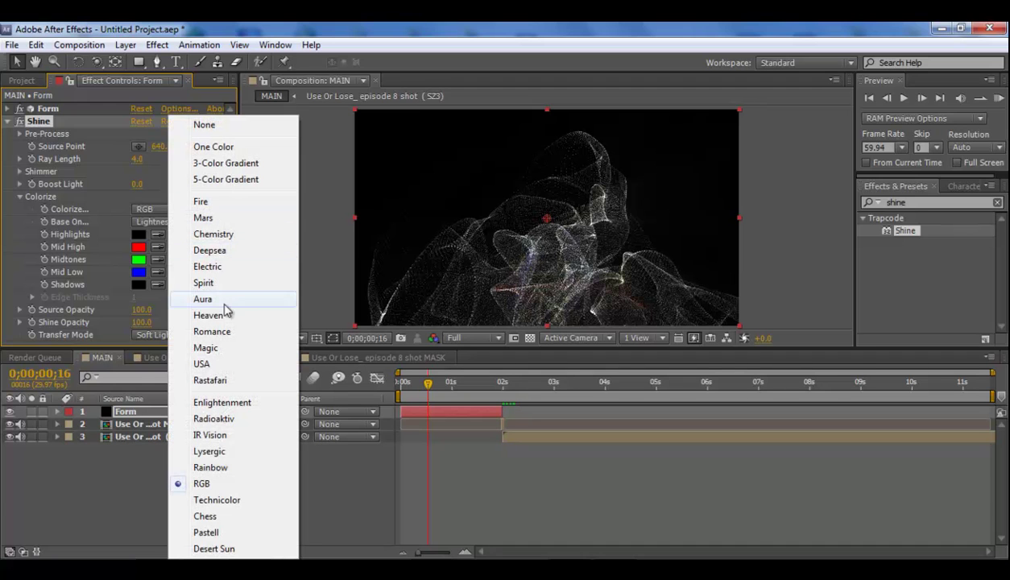
click(231, 348)
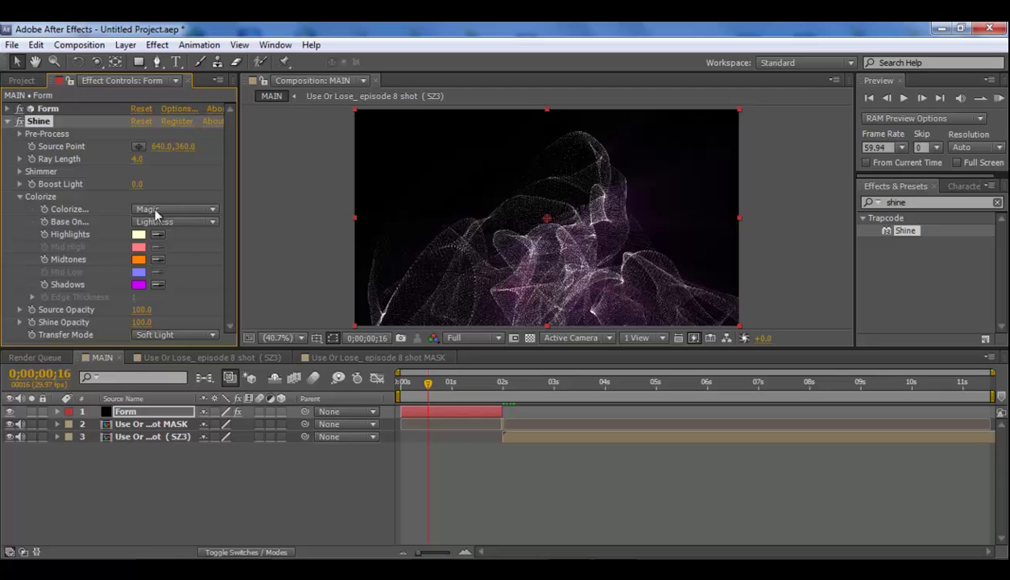
click(201, 210)
click(194, 362)
click(20, 197)
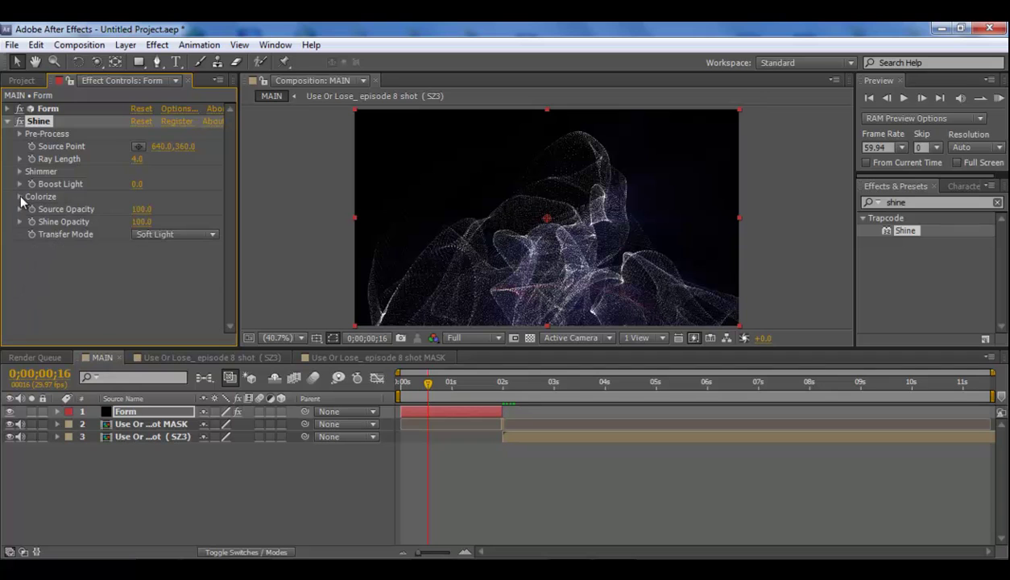
Test a higher Boost Light, then set it back to 0 and collapse Shine
drag(137, 184, 375, 189)
click(137, 183)
text(0)
key(Return)
click(167, 275)
click(7, 121)
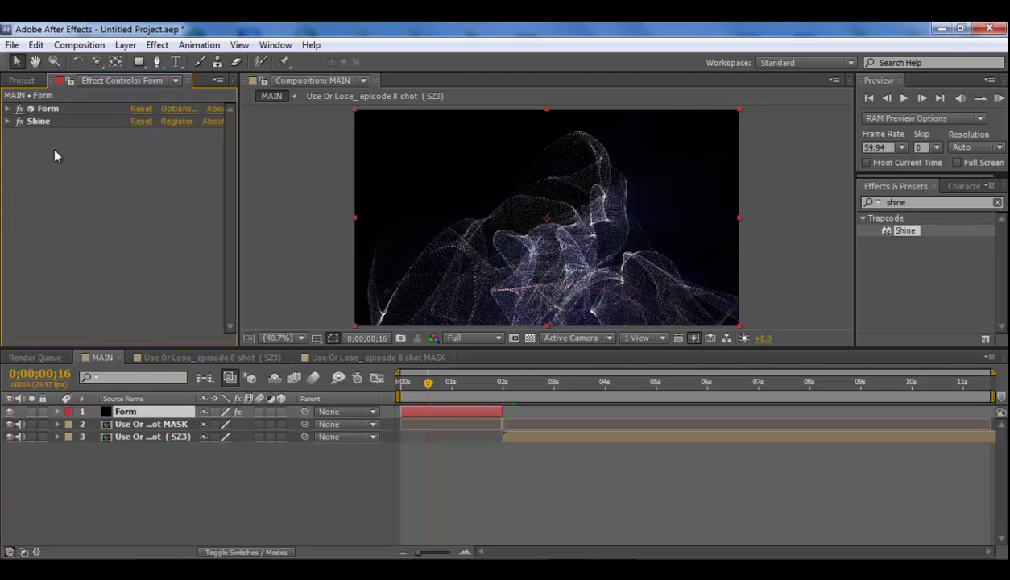
Apply Curves to the Form layer and lift its Alpha channel curve upward
click(906, 186)
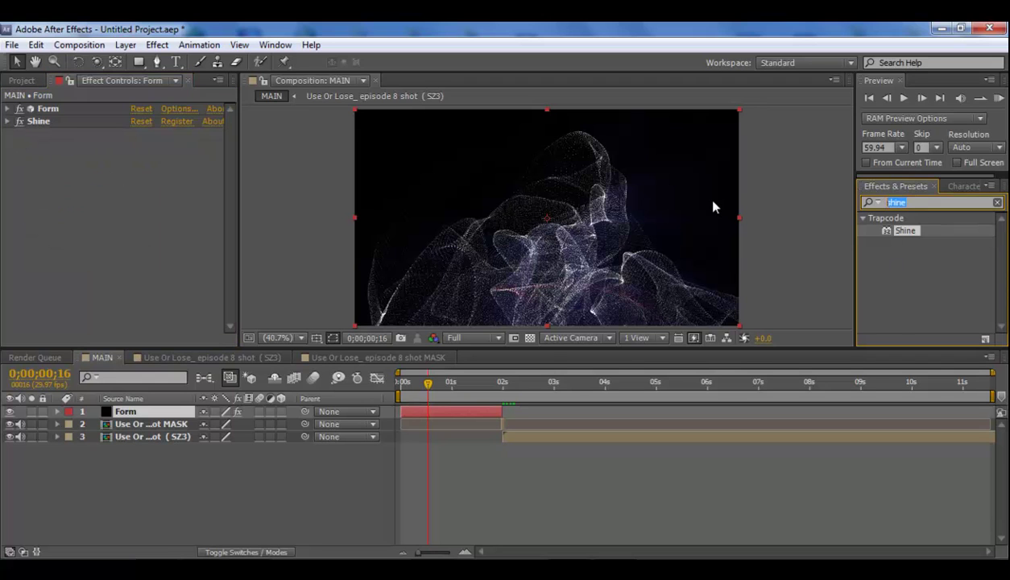
text(curve)
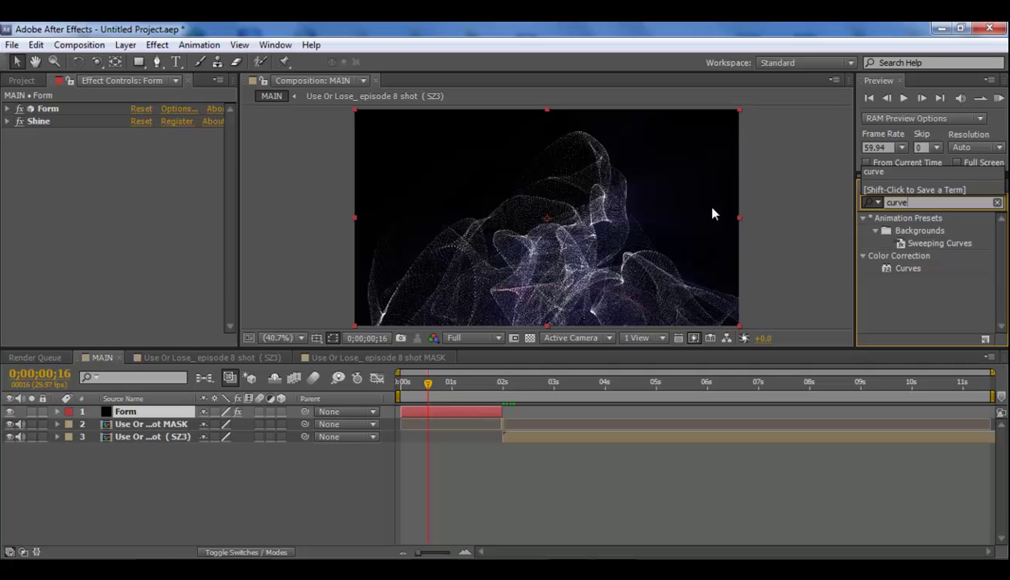
drag(907, 268, 89, 242)
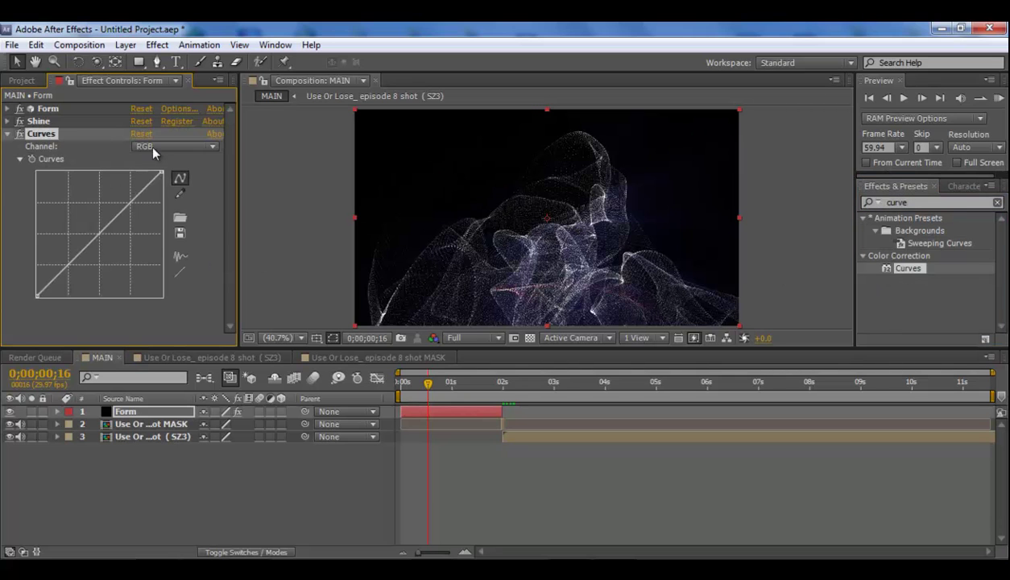
click(153, 151)
click(178, 227)
drag(99, 235, 91, 228)
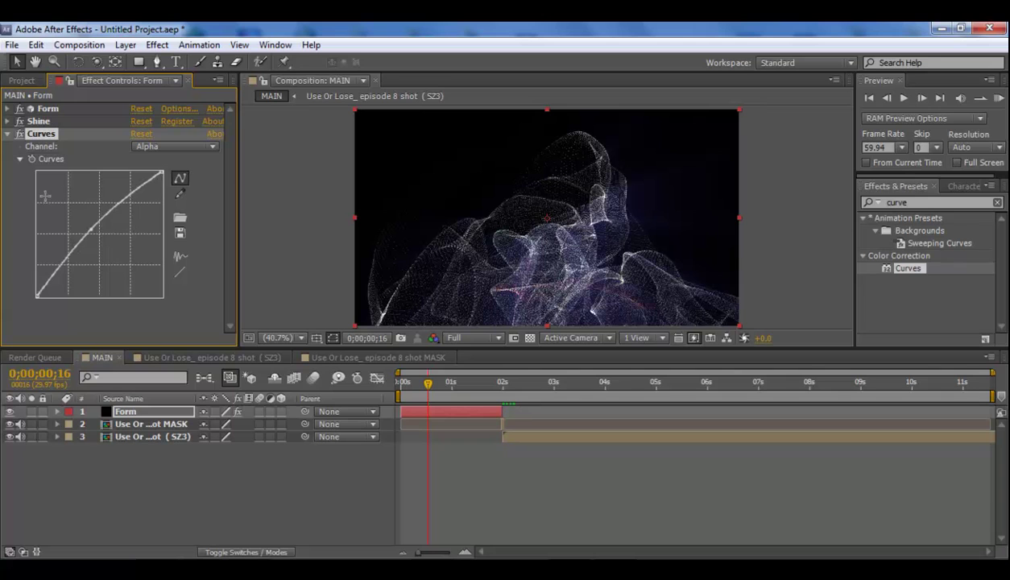
click(8, 134)
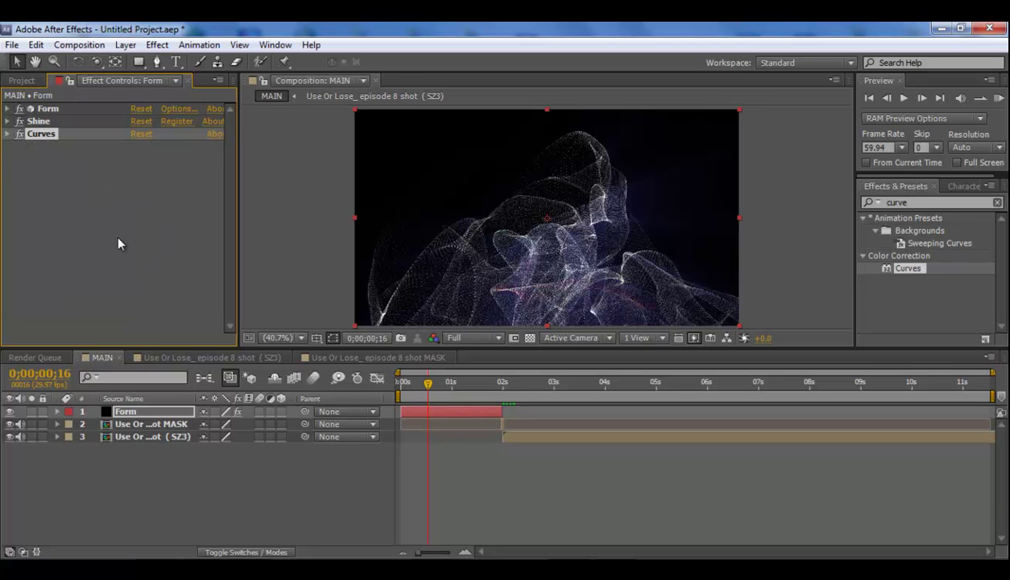
click(428, 401)
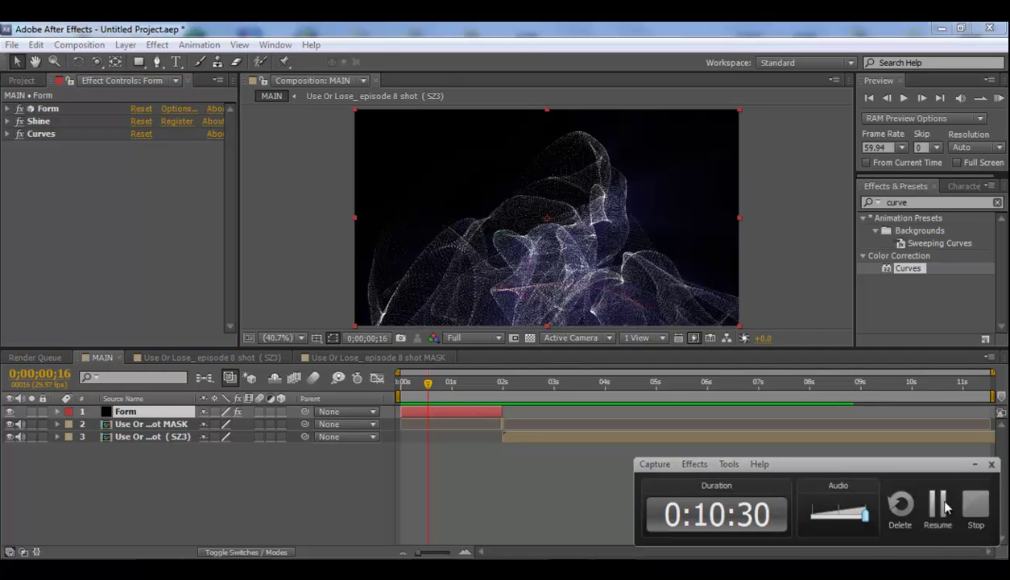
Scrub the first second and RAM-preview the MAIN composition
click(942, 508)
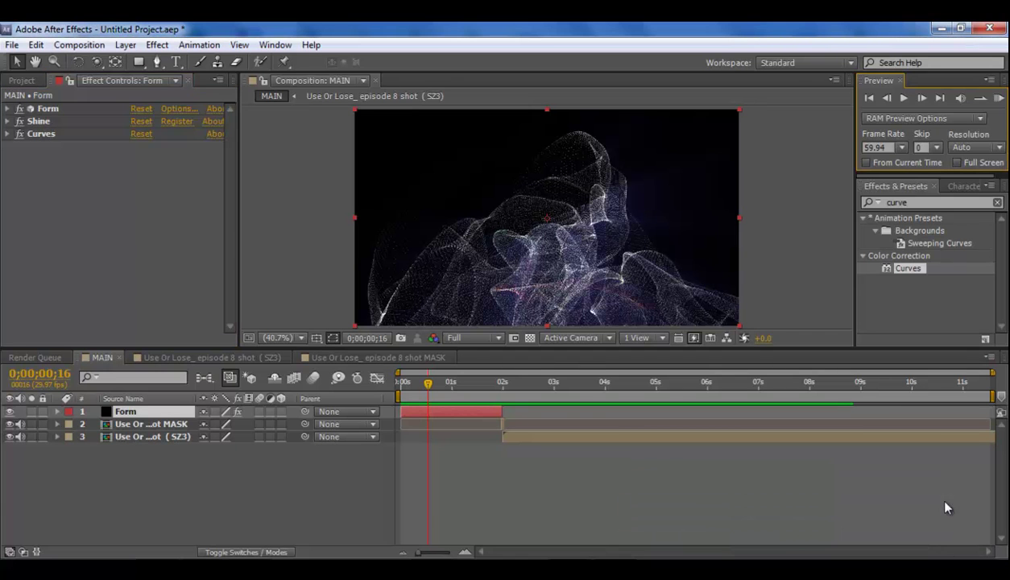
click(402, 384)
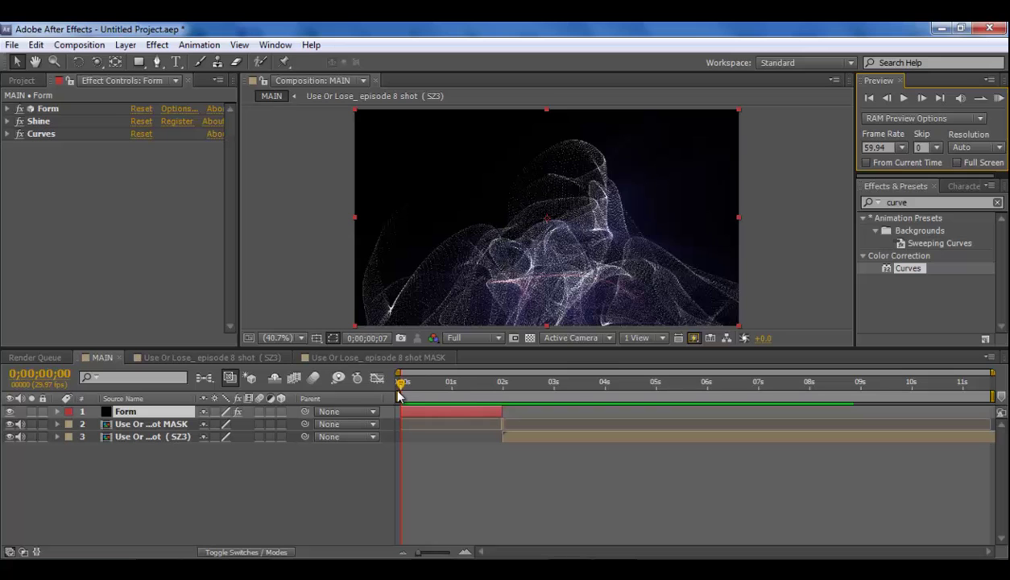
mouse_move(398, 390)
mouse_down()
mouse_move(462, 390)
mouse_move(401, 395)
mouse_move(411, 406)
mouse_move(515, 408)
mouse_move(398, 407)
mouse_up()
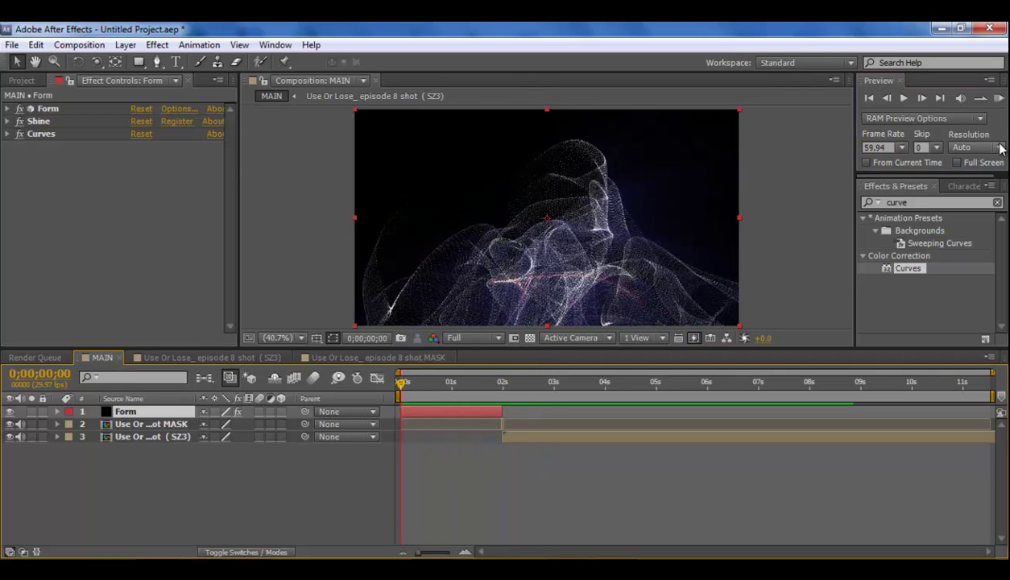
click(998, 98)
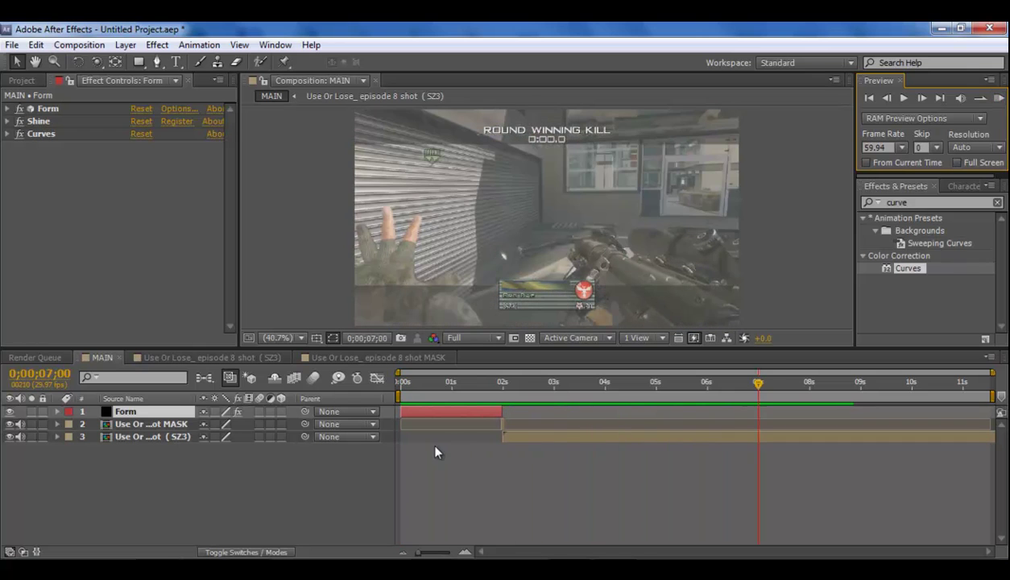
Change the MAIN composition's frame rate to 59.94 fps
right_click(104, 358)
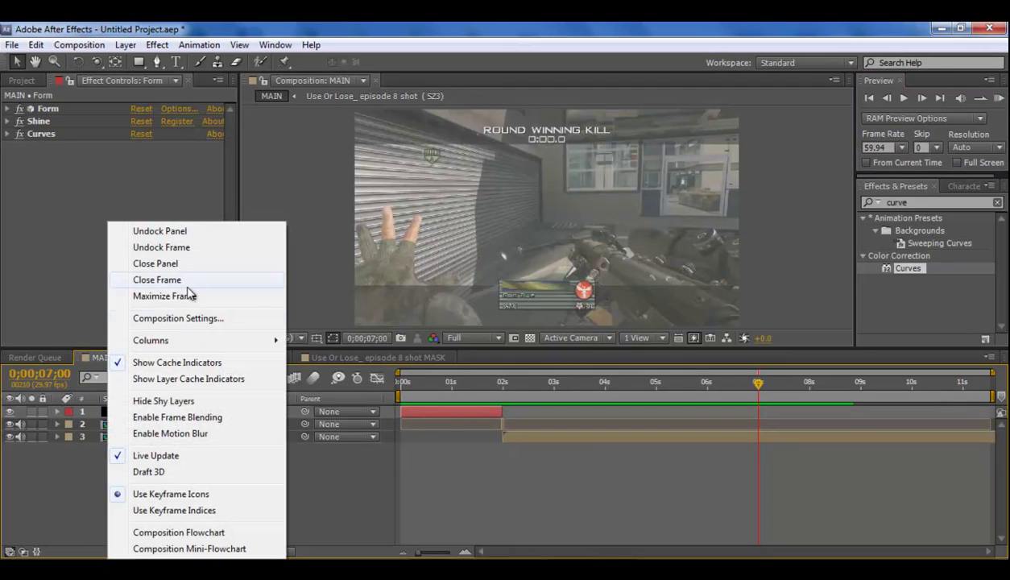
click(193, 318)
click(427, 299)
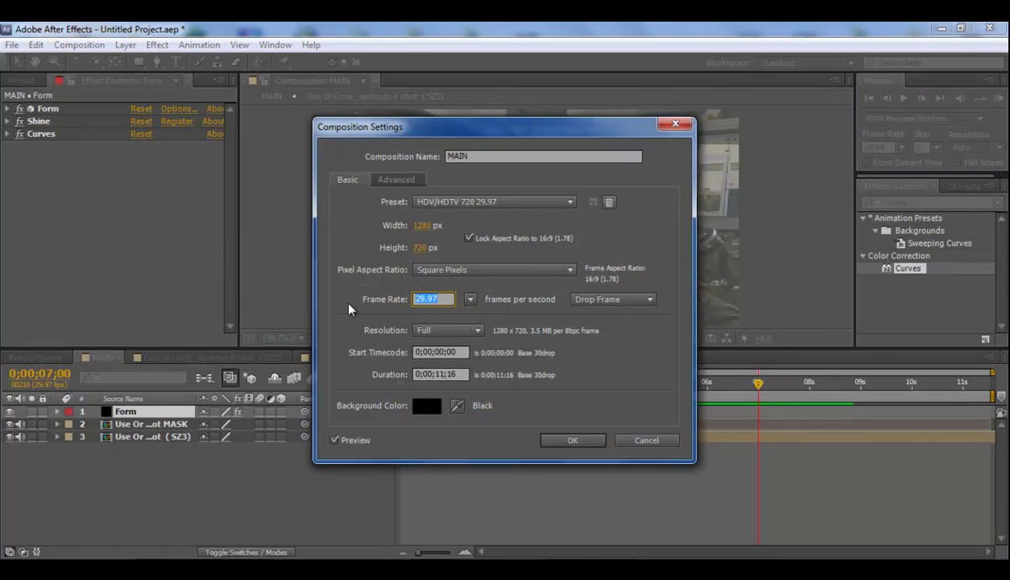
text(59.94)
key(Return)
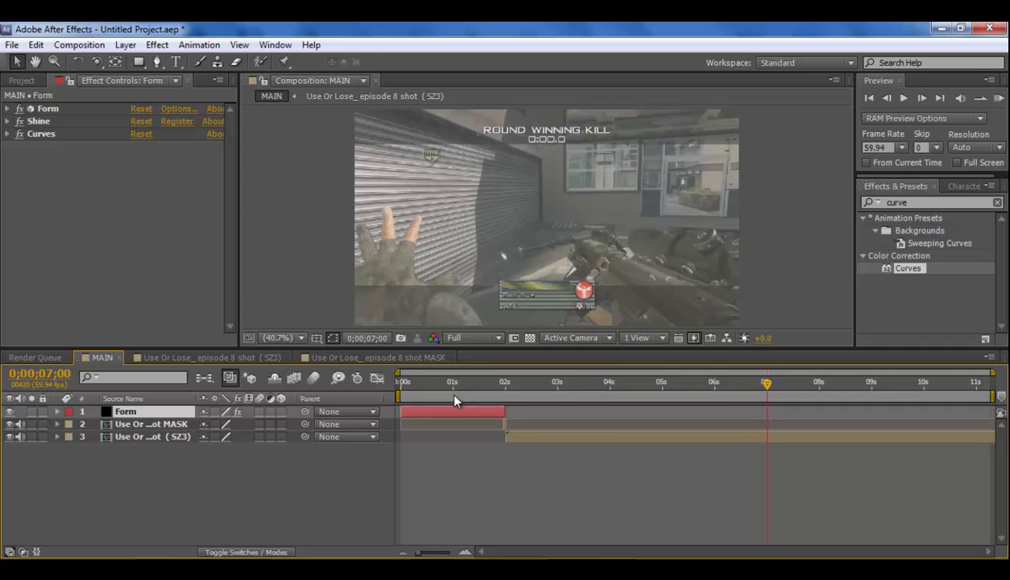
click(448, 384)
key(KP_0)
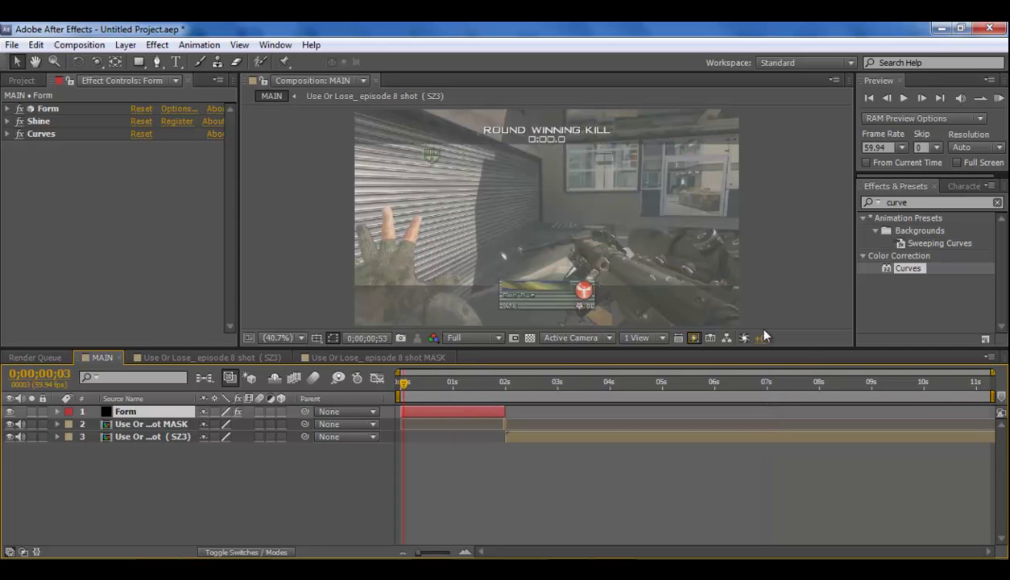